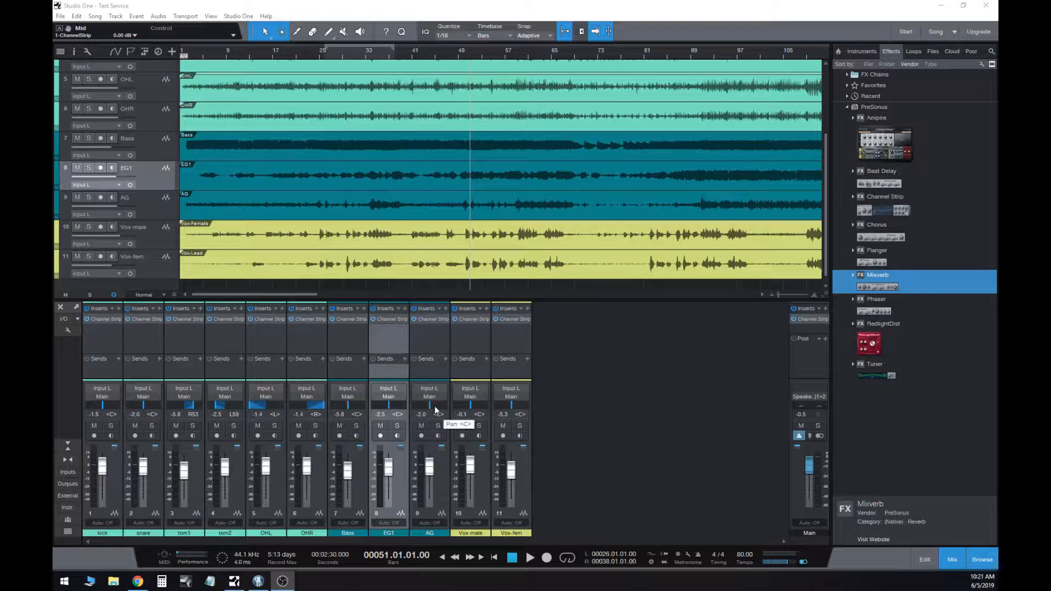
- Play the song while panning EG1 to L65 and AG to R67, and stop playback
left_click(529, 558)
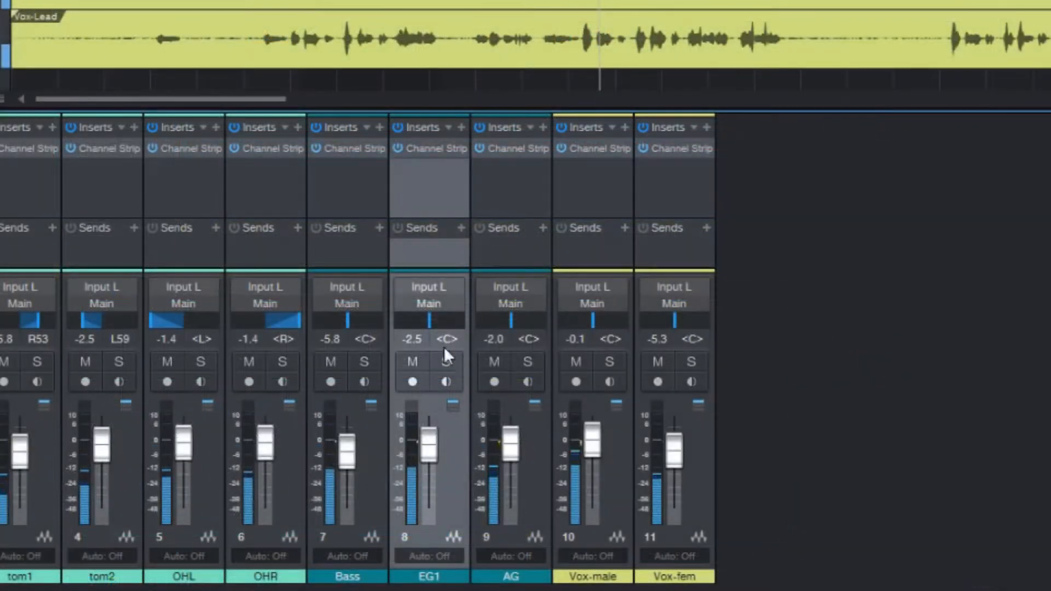
left_click_drag(427, 322, 405, 324)
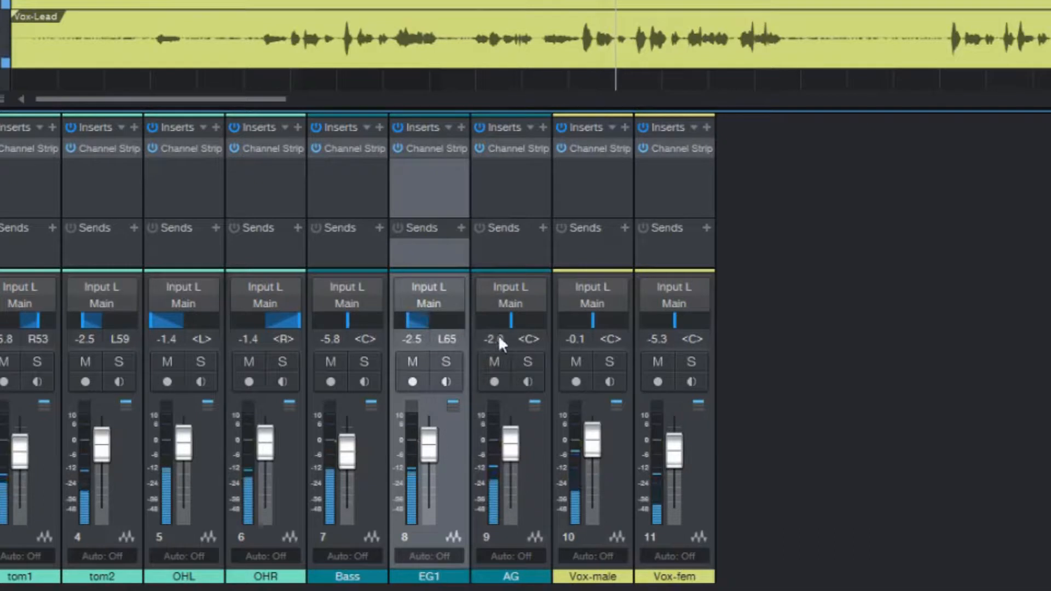
left_click_drag(511, 322, 534, 324)
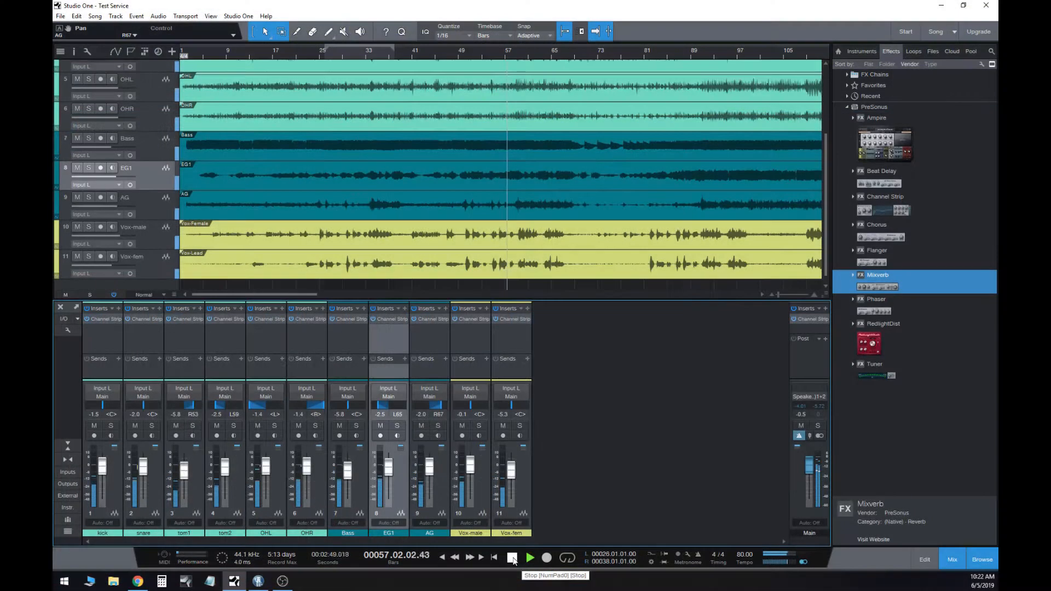
left_click(512, 558)
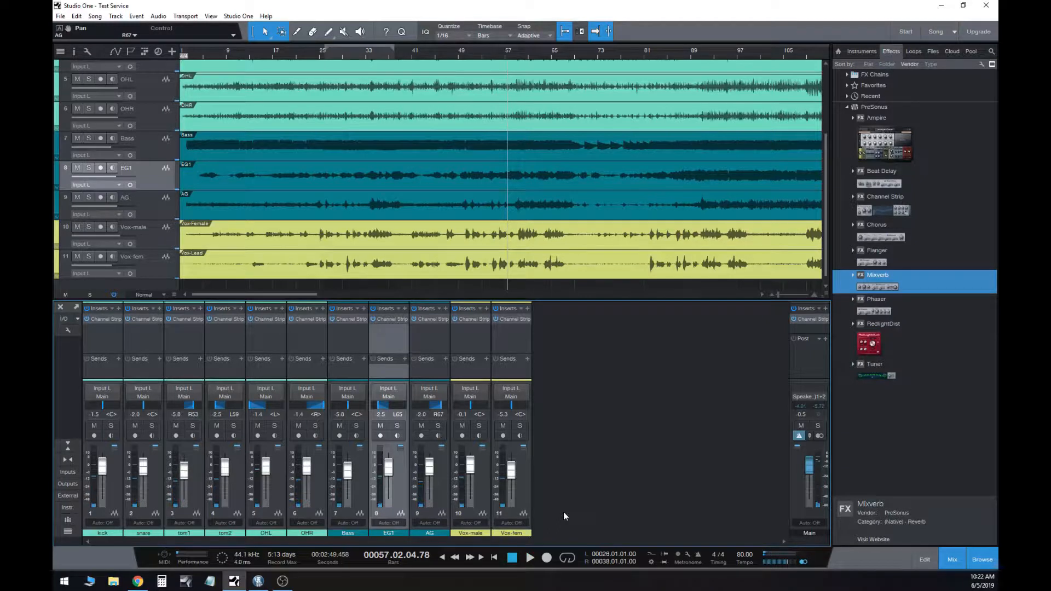
- Refine the guitar panning during playback, setting EG1 to L79 and AG to R66, and stop playback
left_click(529, 559)
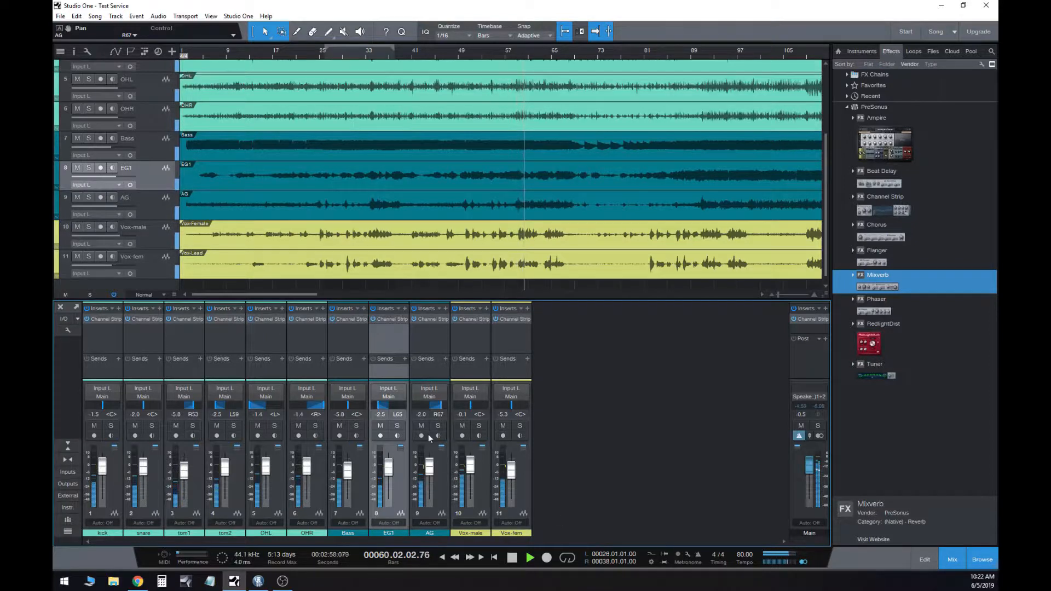
left_click_drag(378, 409, 370, 409)
left_click_drag(433, 409, 439, 405)
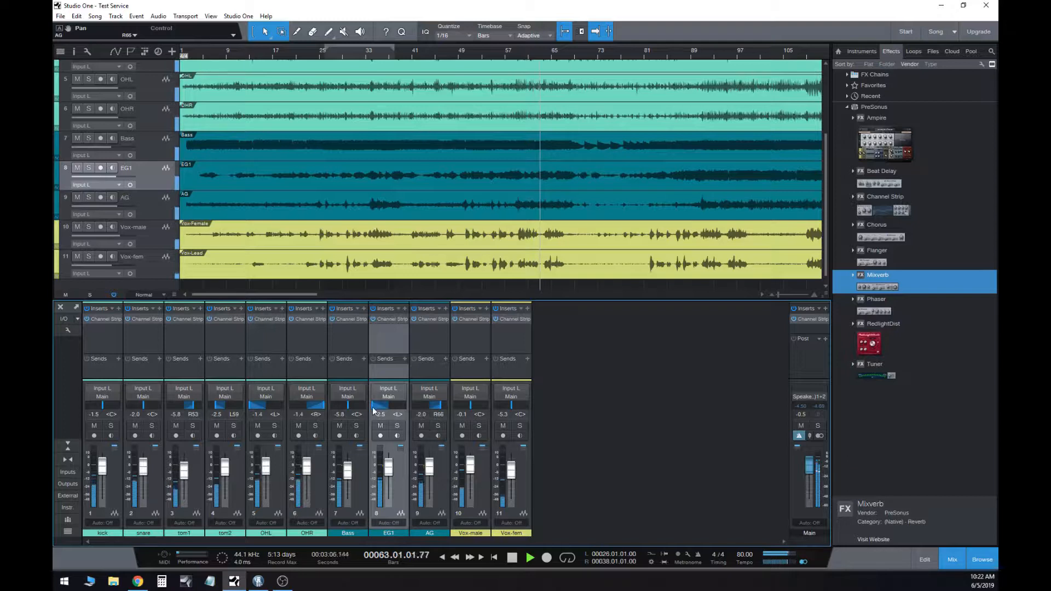
left_click_drag(373, 410, 376, 410)
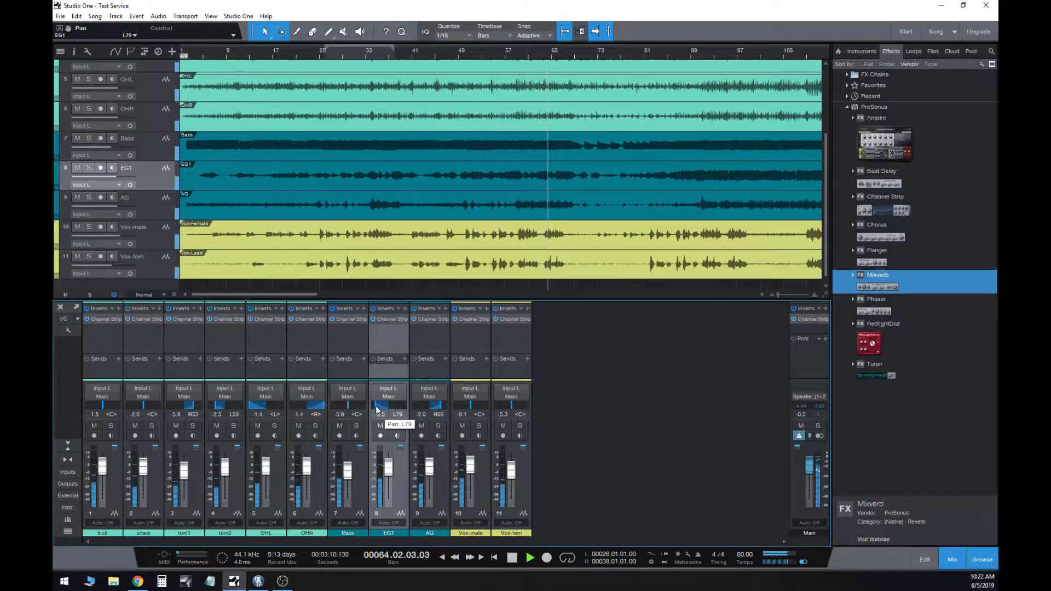
left_click(512, 557)
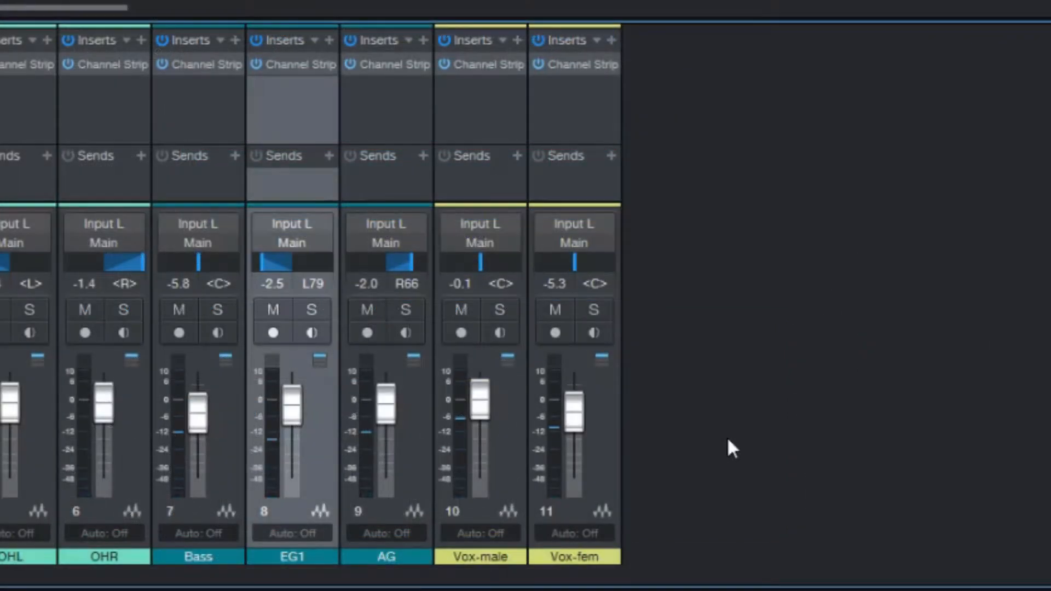
- Add an FX channel after Vox-fem and name it Band Verb
right_click(602, 423)
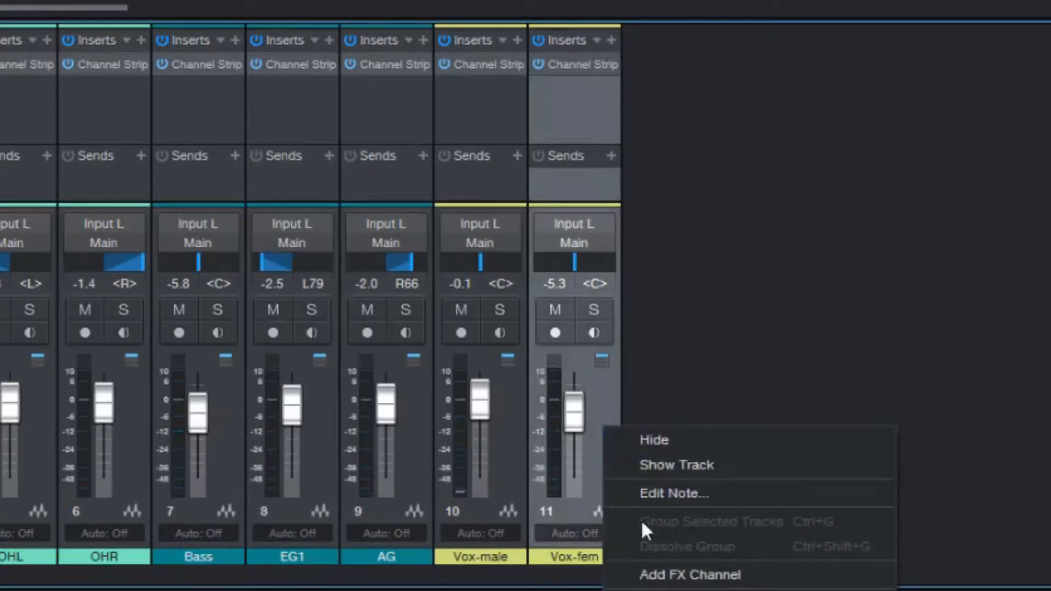
left_click(730, 584)
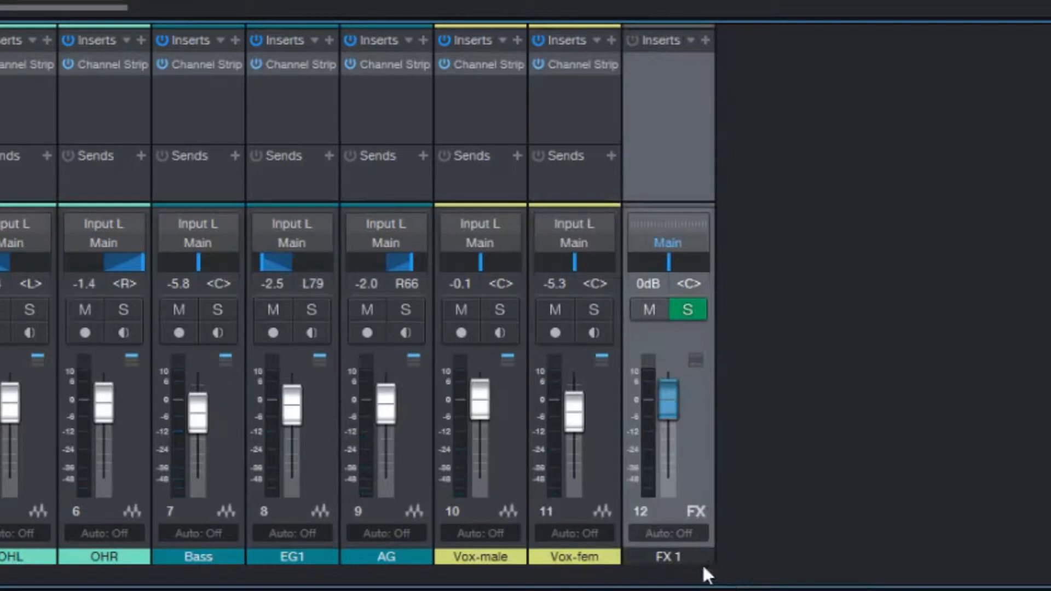
double_click(671, 556)
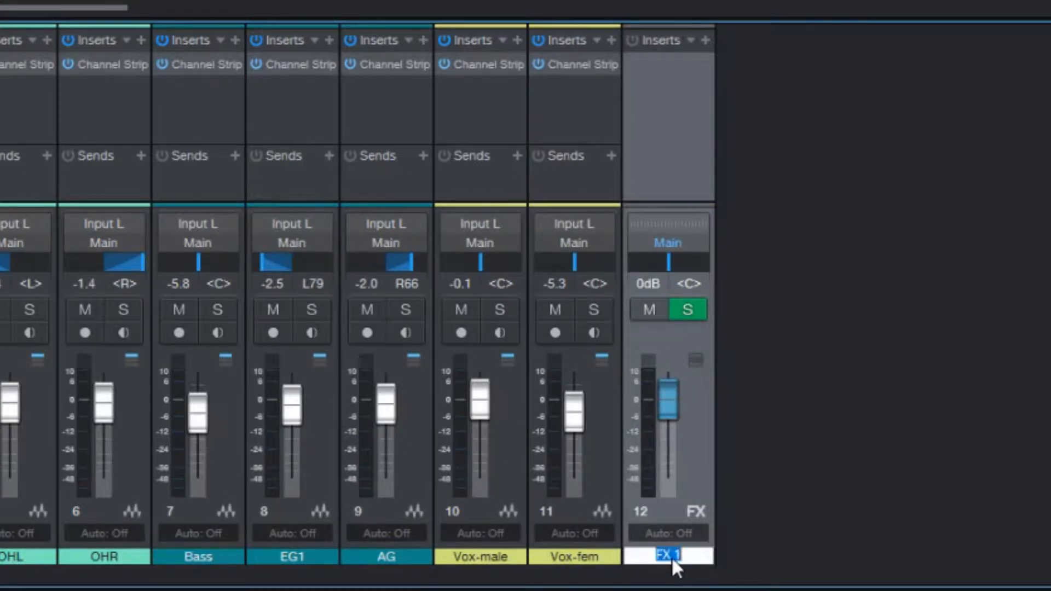
type("Band Verb")
key("Return")
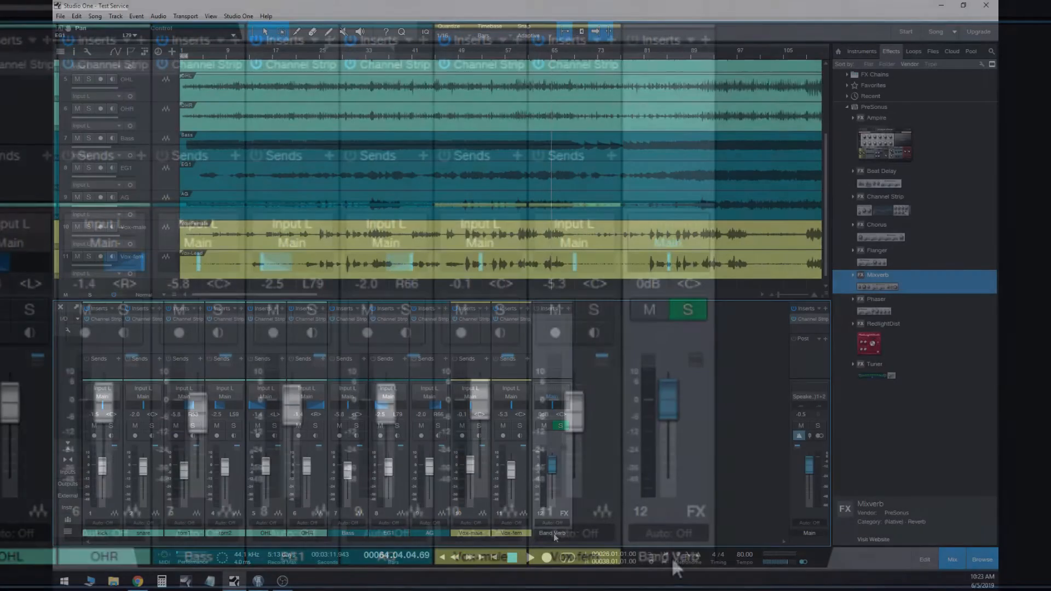
- Add a second FX channel after Band Verb and name it Vox Verb
right_click(566, 489)
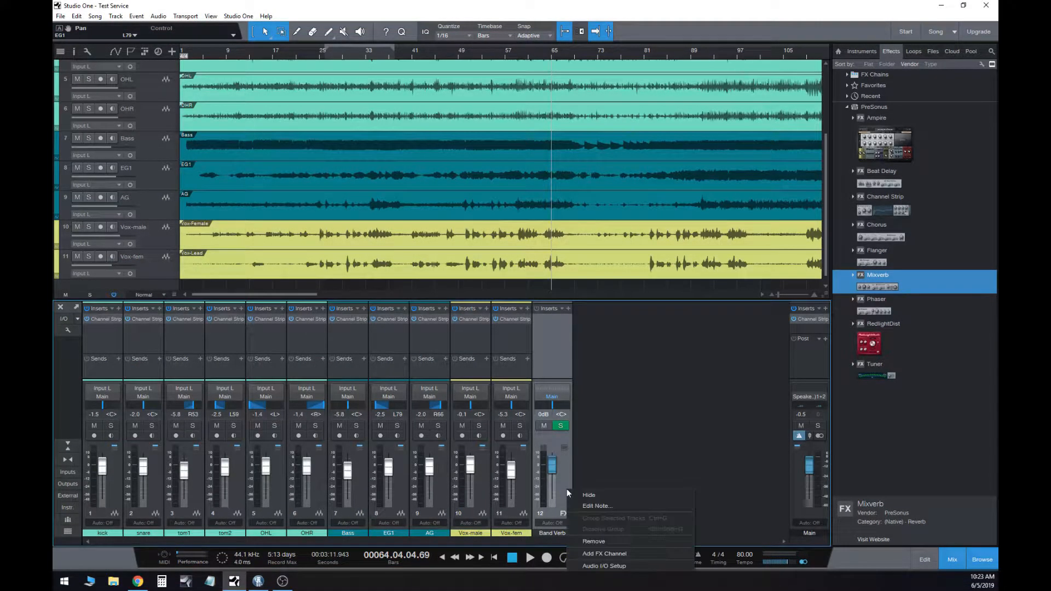
left_click(593, 555)
double_click(592, 533)
type("Vox Verb")
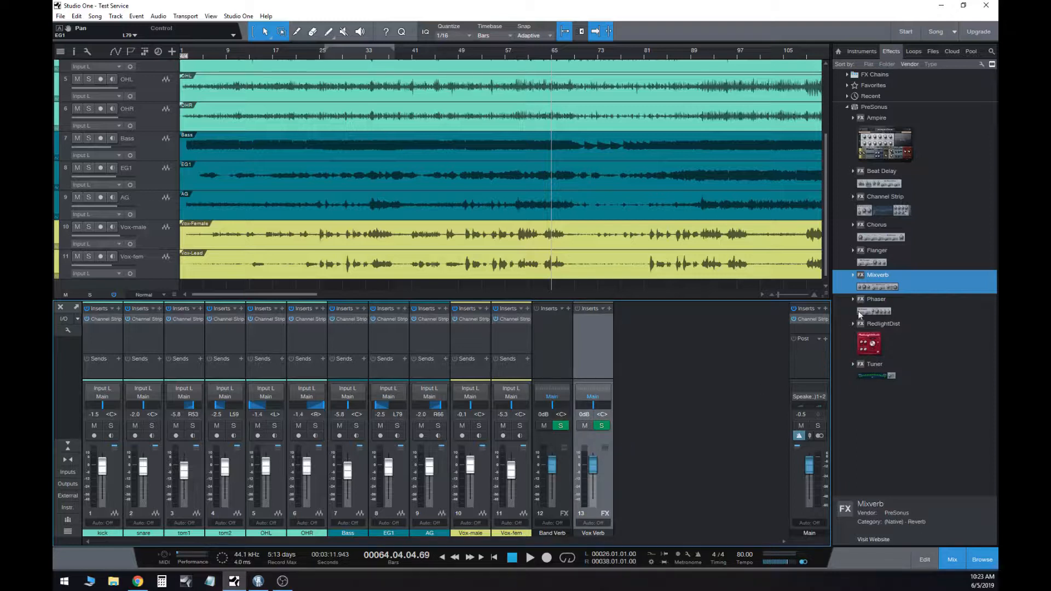
- Insert the Mixverb effect on the Band Verb and Vox Verb channels and close its window
left_click_drag(871, 287, 585, 333)
left_click(614, 304)
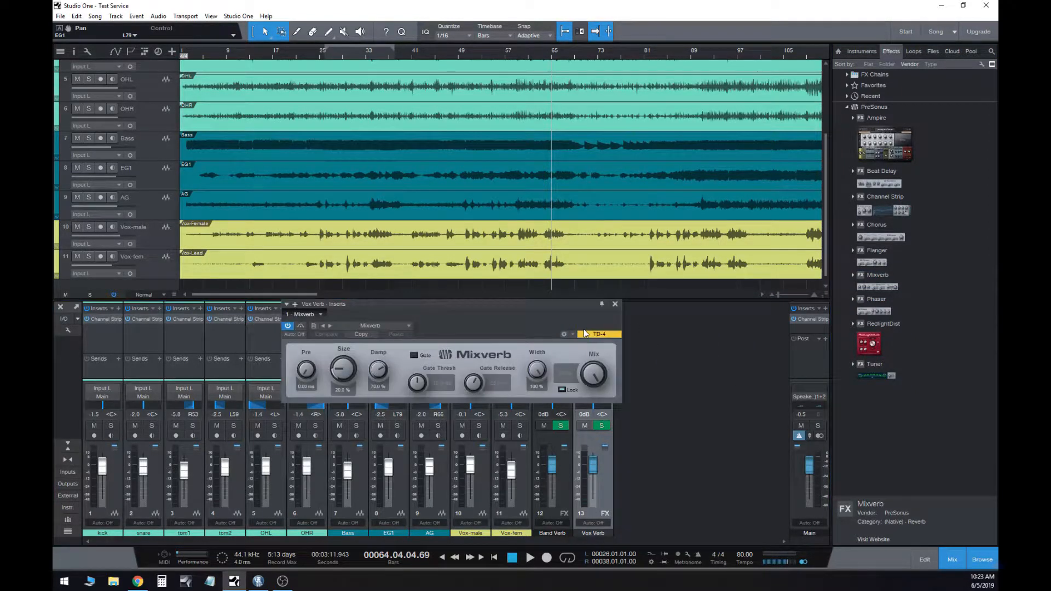
left_click(616, 305)
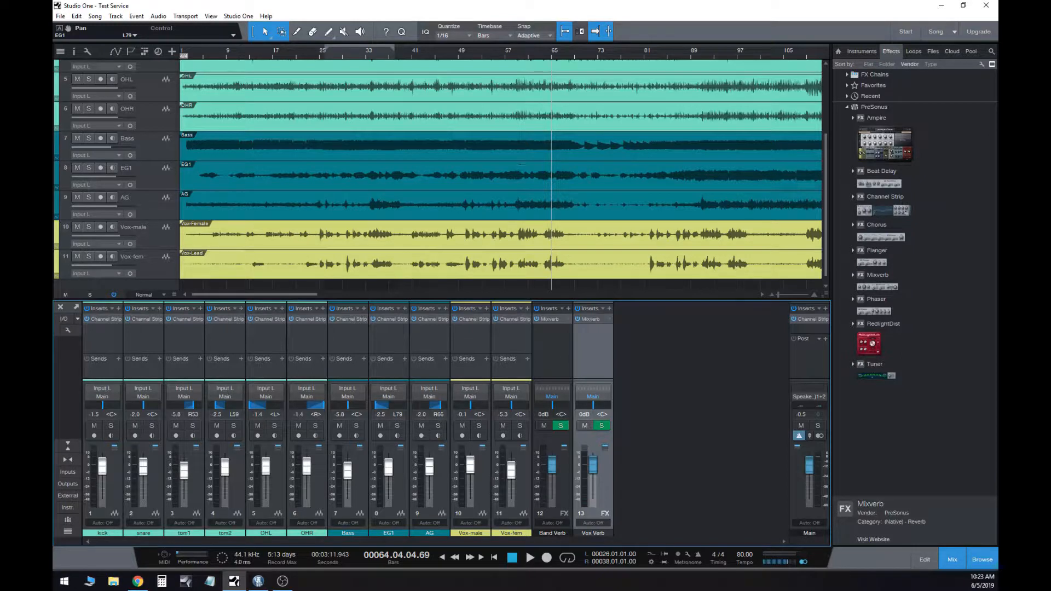
- Set the timeline's loop range from bar 50 to bar 67 and place the playhead at bar 50
left_click(468, 50)
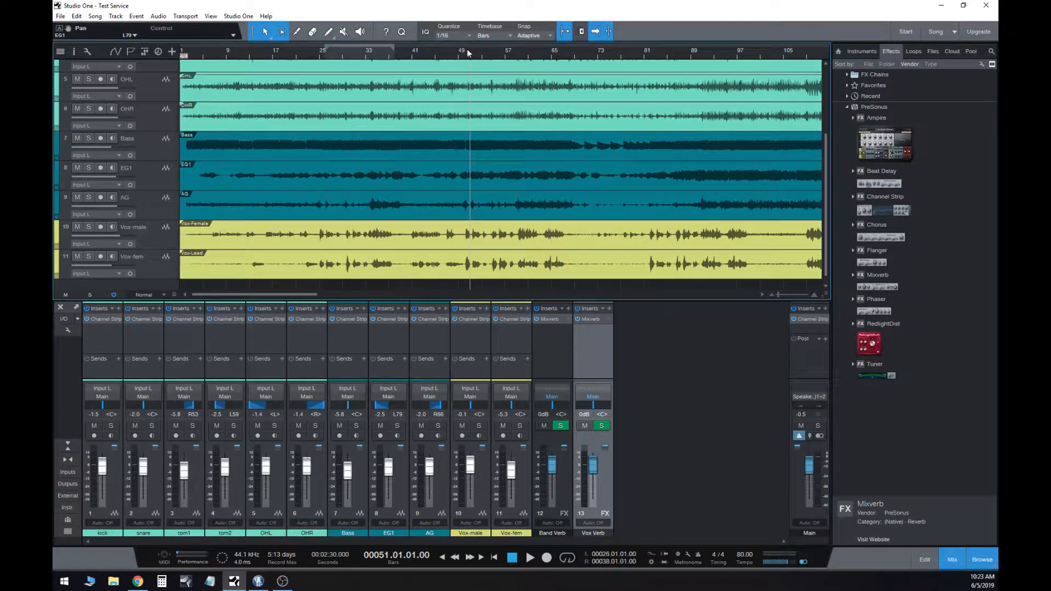
left_click_drag(468, 47, 565, 50)
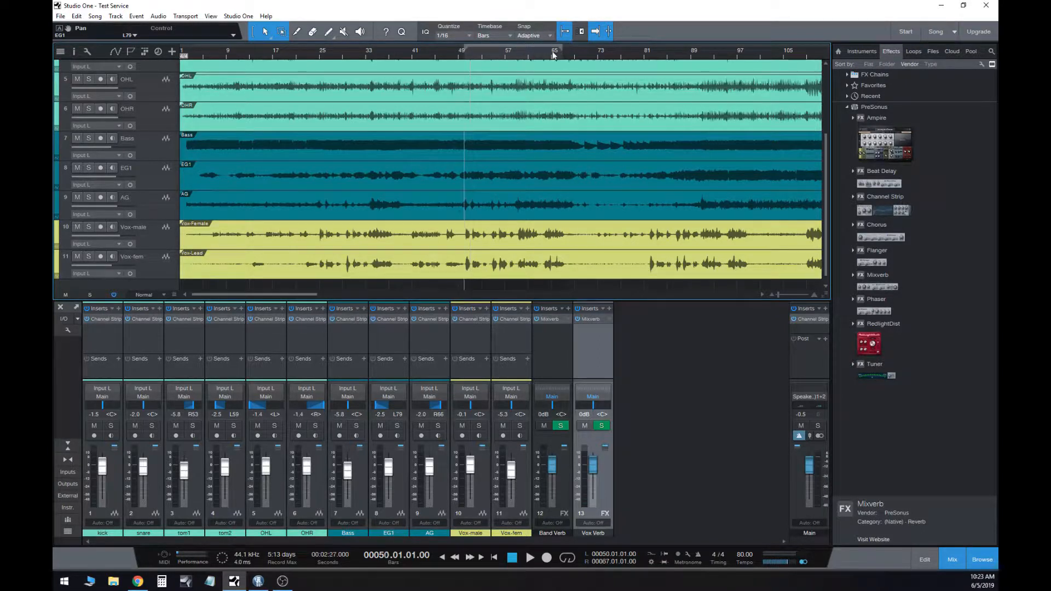
right_click(488, 47)
left_click(499, 54)
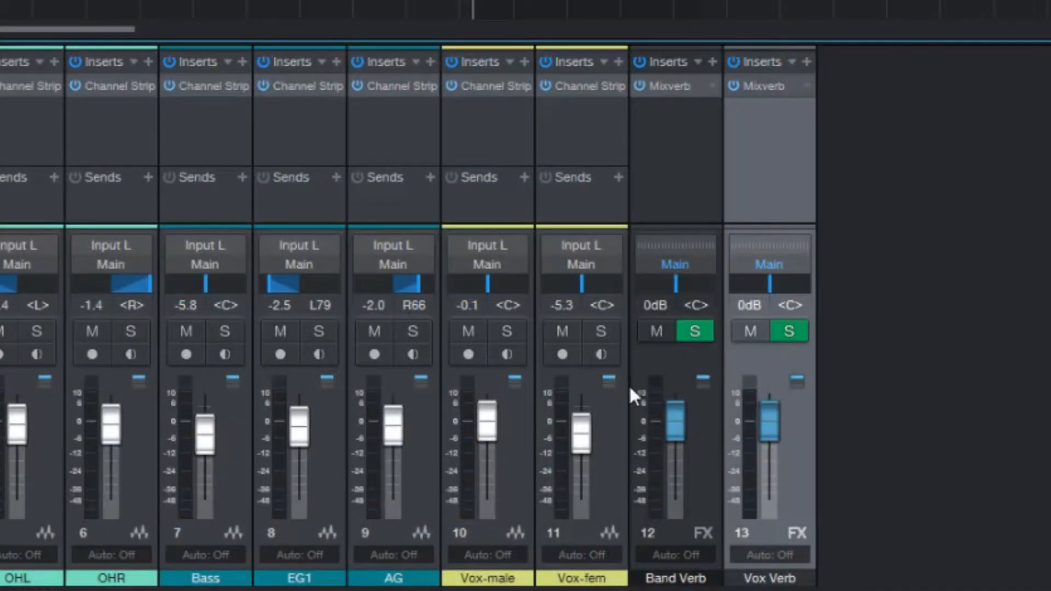
- Add a send to Vox Verb on the Vox-male channel and enlarge the mixer's sends area
left_click_drag(504, 170, 505, 153)
left_click(524, 160)
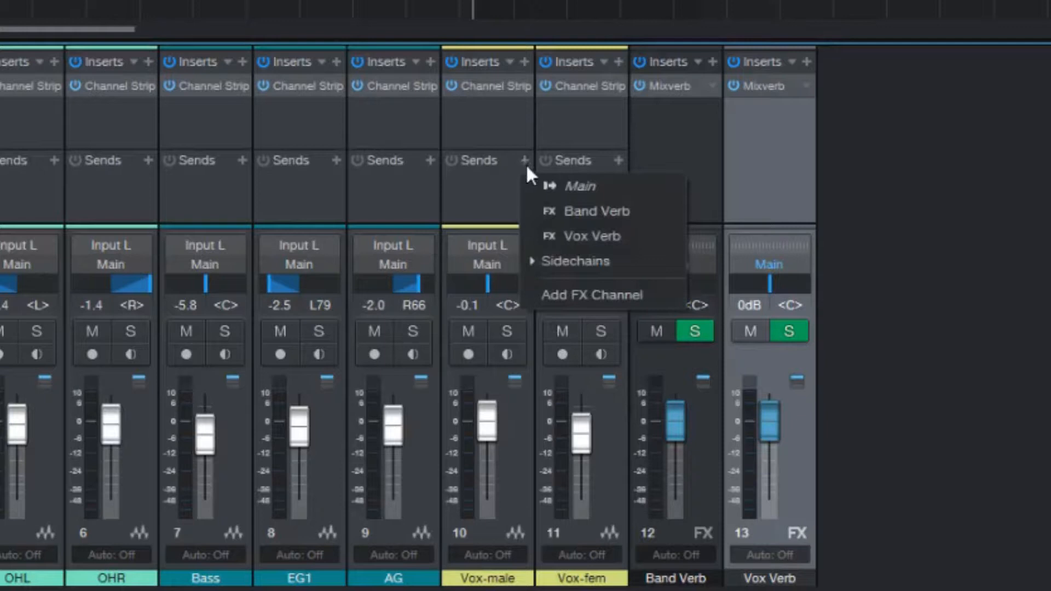
left_click(582, 241)
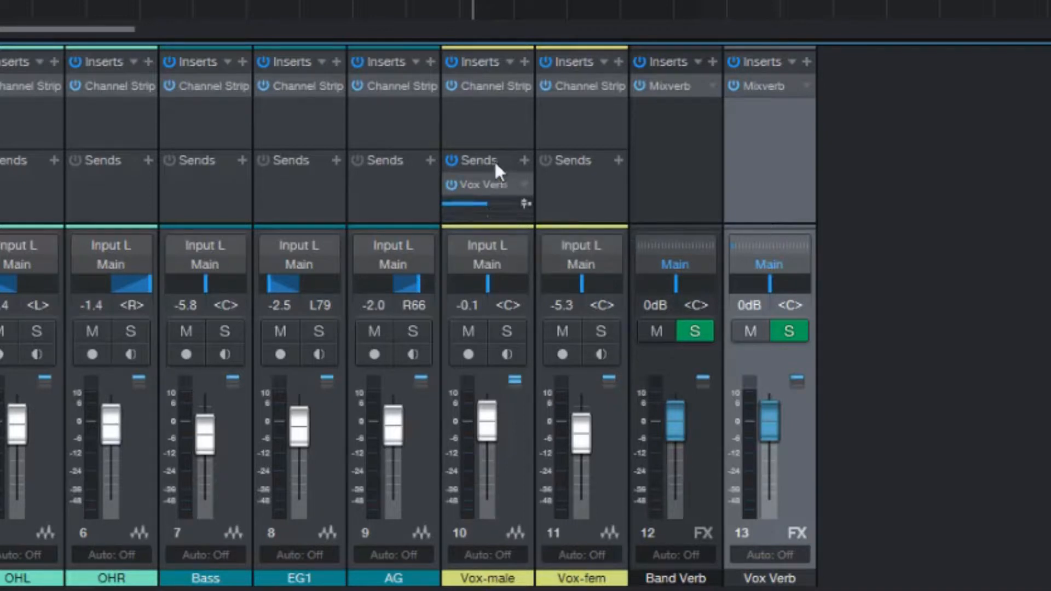
left_click_drag(494, 147, 494, 119)
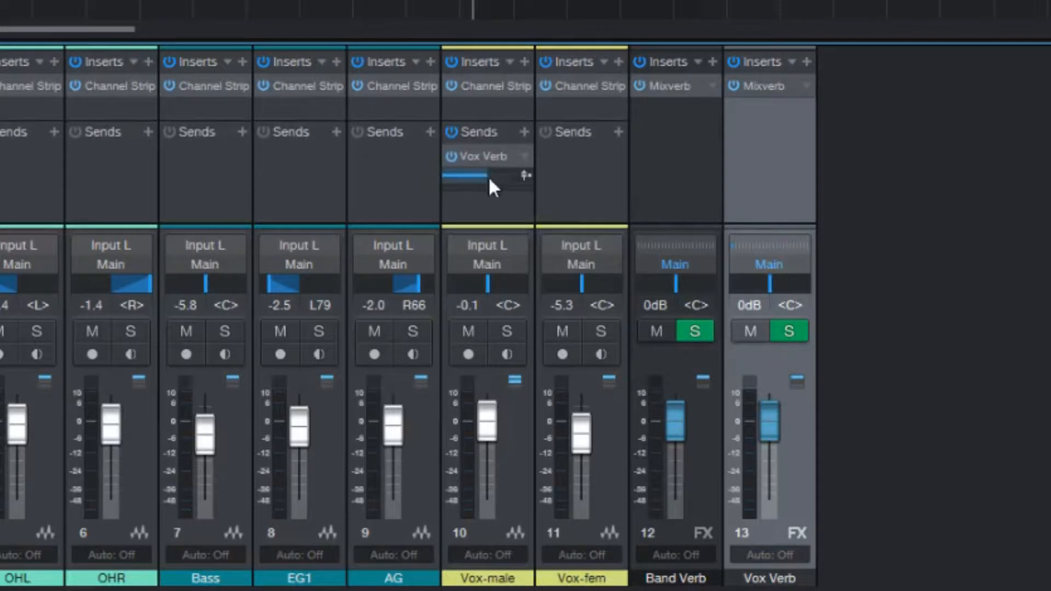
- Solo Vox-male during playback and audition its Vox Verb send by raising the level to +4.4 and lowering it again
mouse_move(494, 175)
key("space")
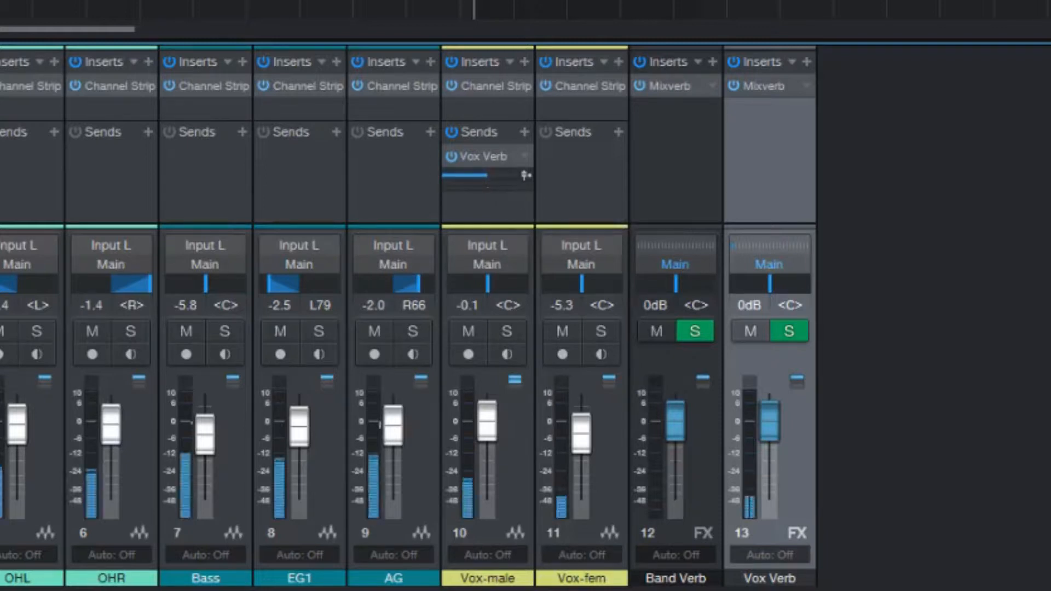
left_click(507, 335)
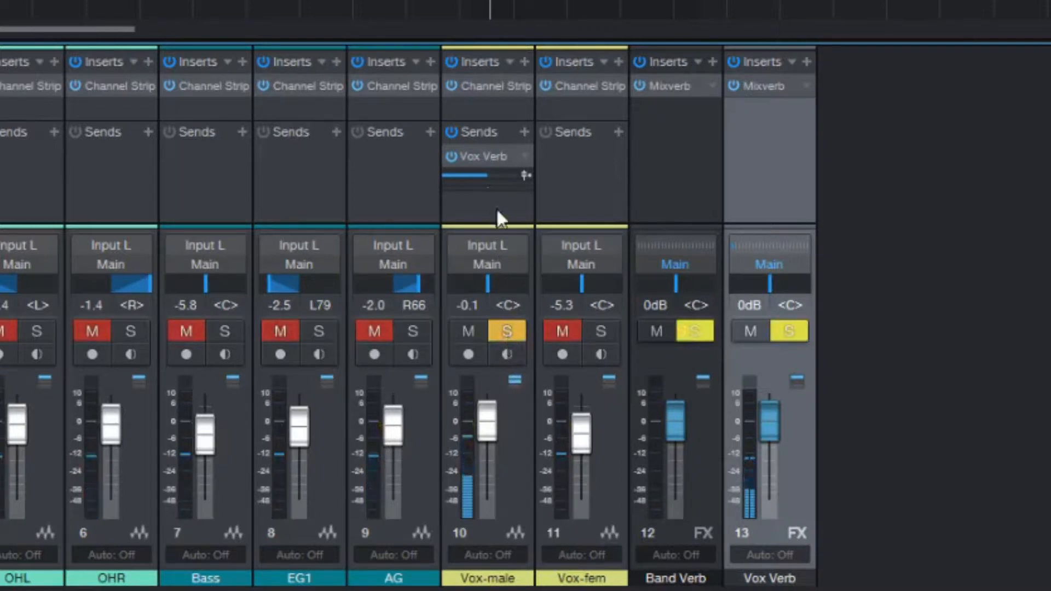
left_click_drag(484, 176, 504, 177)
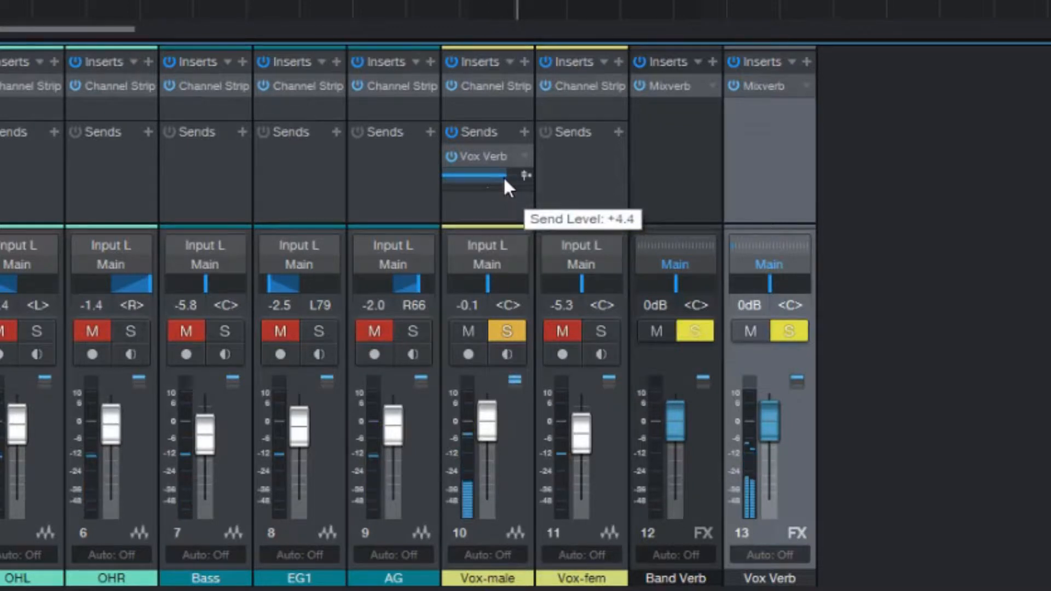
left_click_drag(504, 179, 485, 180)
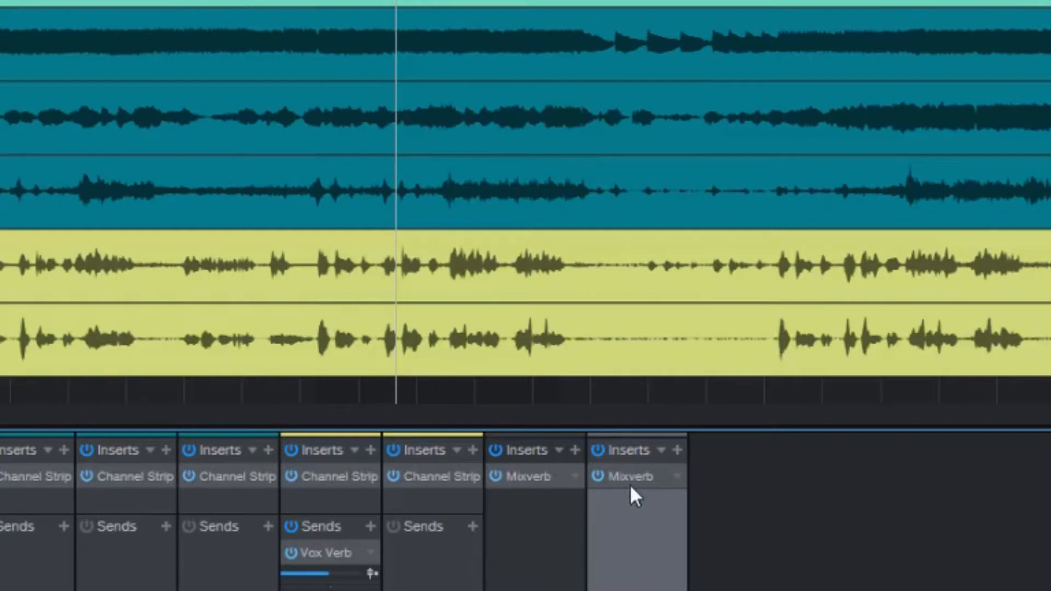
- Open the Mixverb on the Vox Verb channel and set its pre-delay to 25 ms
left_click(635, 479)
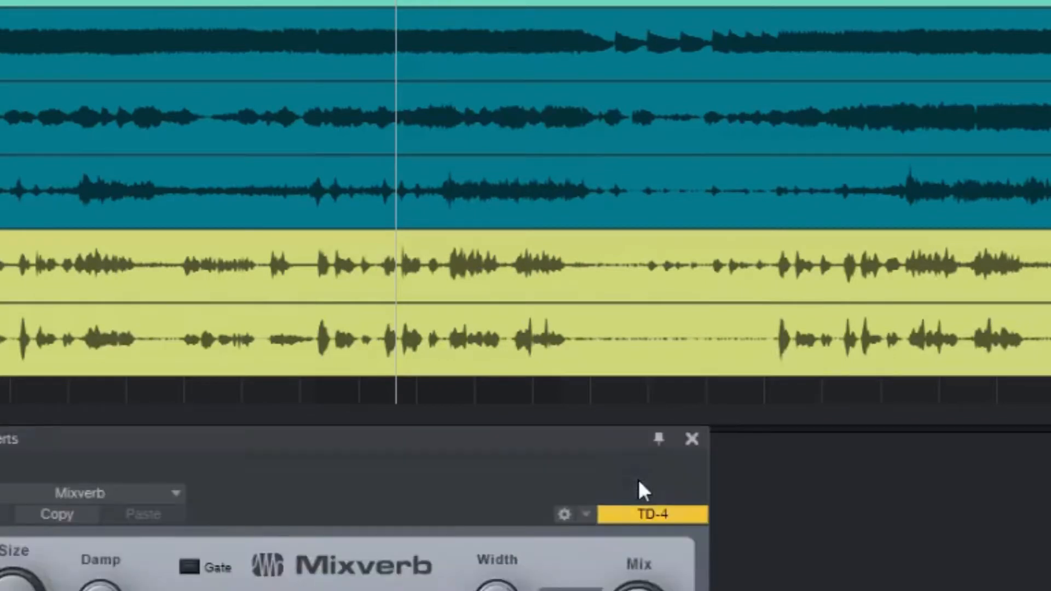
left_click_drag(622, 420, 808, 146)
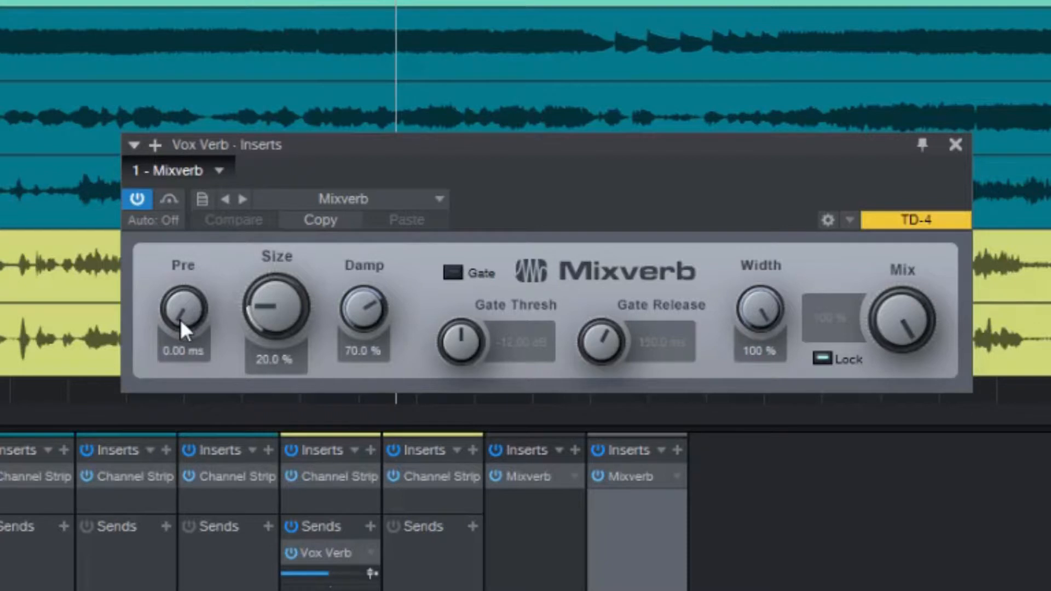
mouse_move(180, 320)
left_mouse_down()
mouse_move(179, 308)
mouse_move(179, 317)
left_mouse_up()
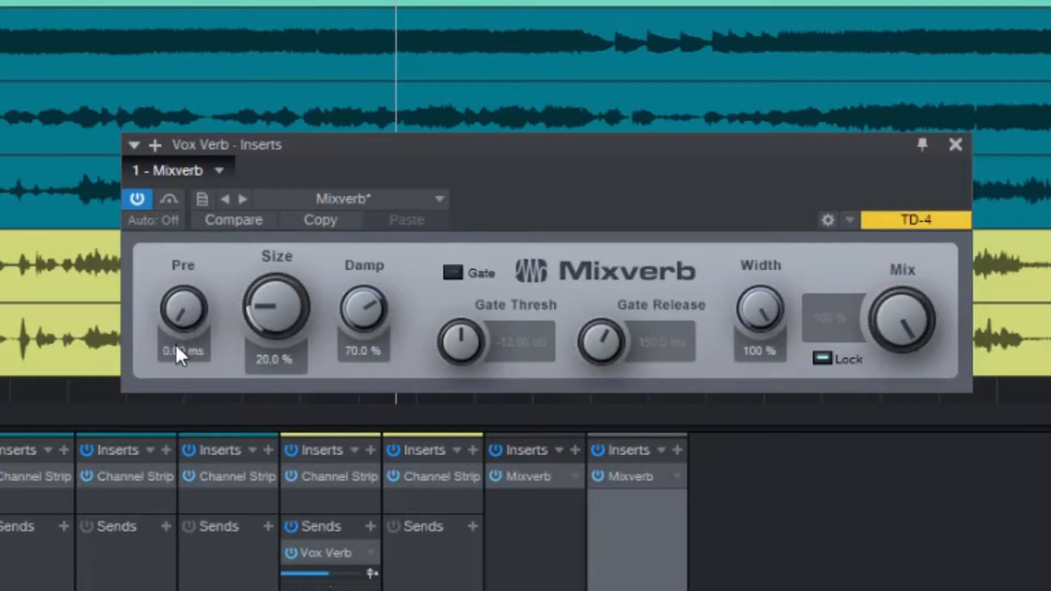
type("25")
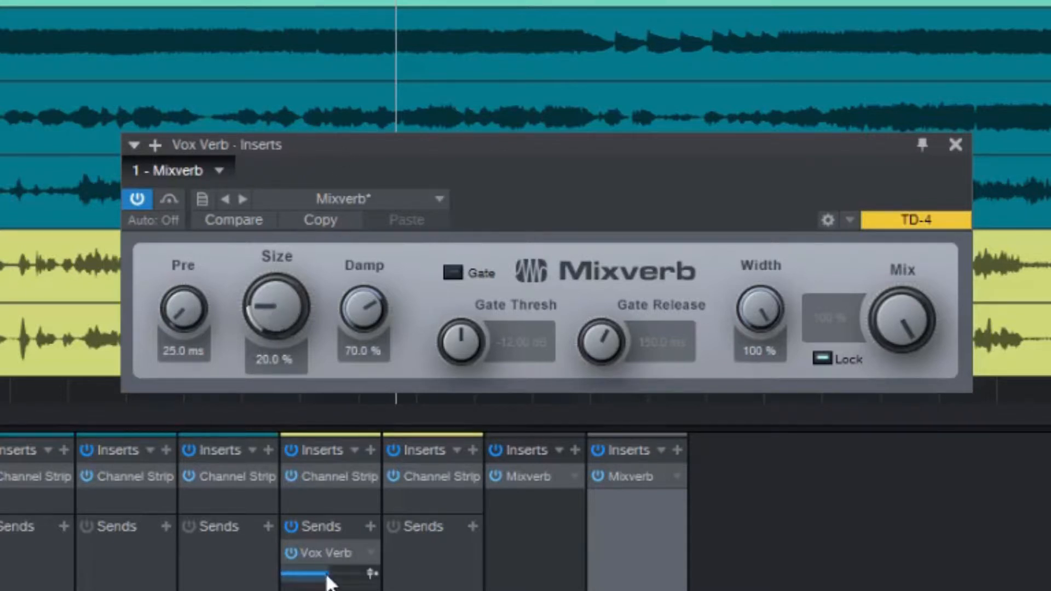
- Raise Vox-male's Vox Verb send level and set the Mixverb size to 61%
left_click_drag(334, 575, 350, 579)
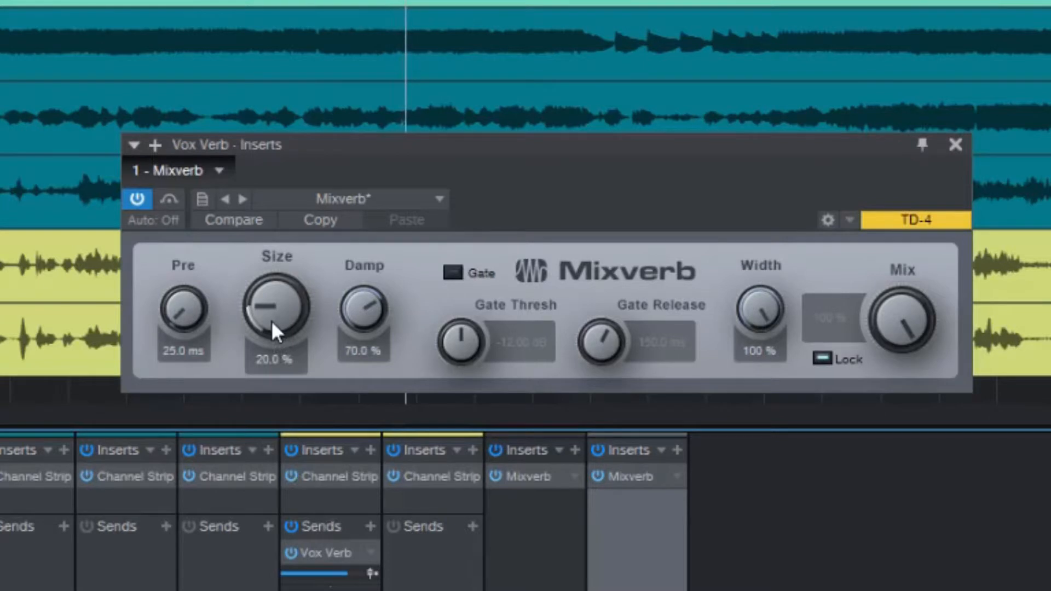
left_click_drag(263, 307, 268, 183)
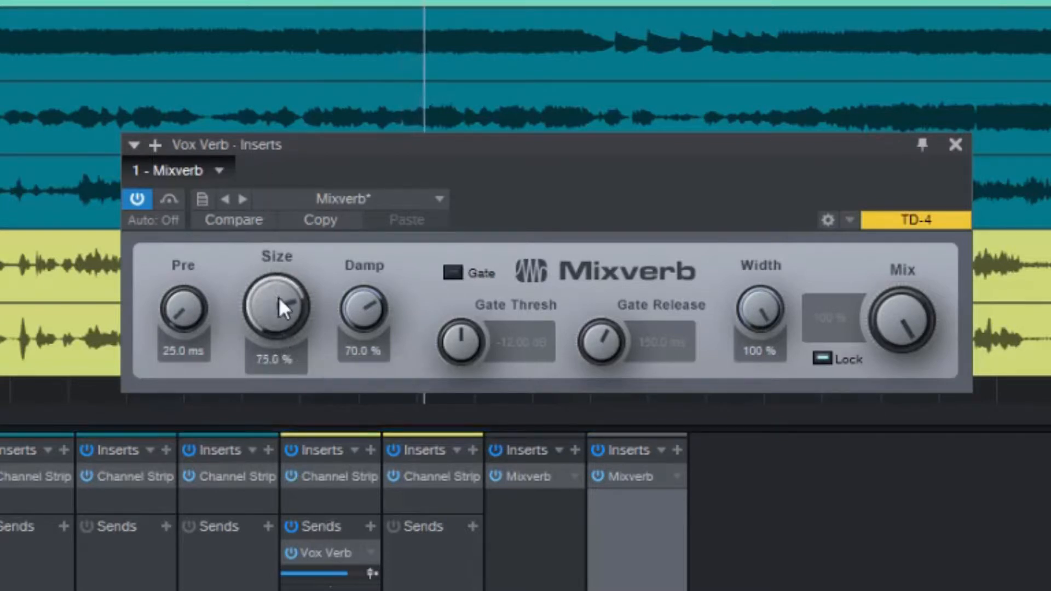
left_click_drag(280, 294, 282, 328)
- Set the Vox Verb Mixverb's damping to 38.5% and its width to 92.5%
left_click_drag(362, 305, 368, 338)
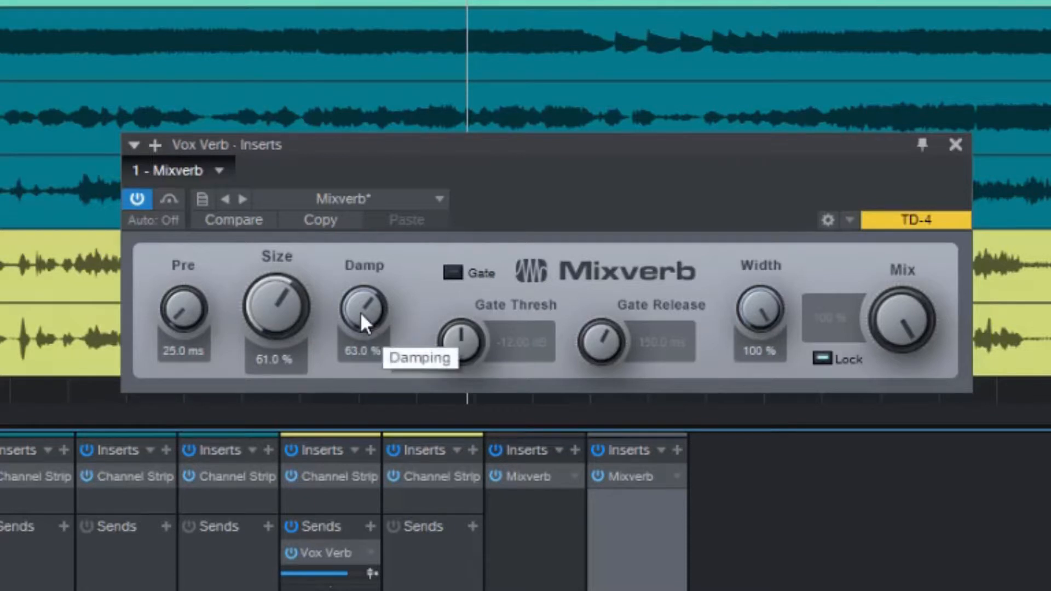
left_click_drag(360, 311, 361, 297)
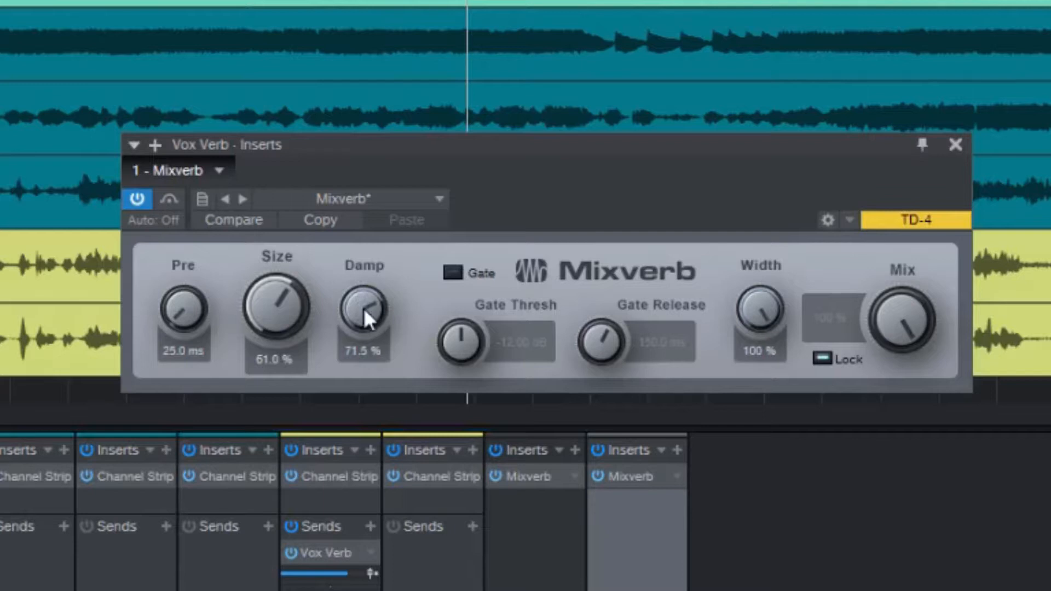
left_click_drag(362, 311, 410, 499)
left_click_drag(409, 499, 403, 432)
left_click_drag(360, 311, 365, 315)
left_click_drag(760, 299, 765, 323)
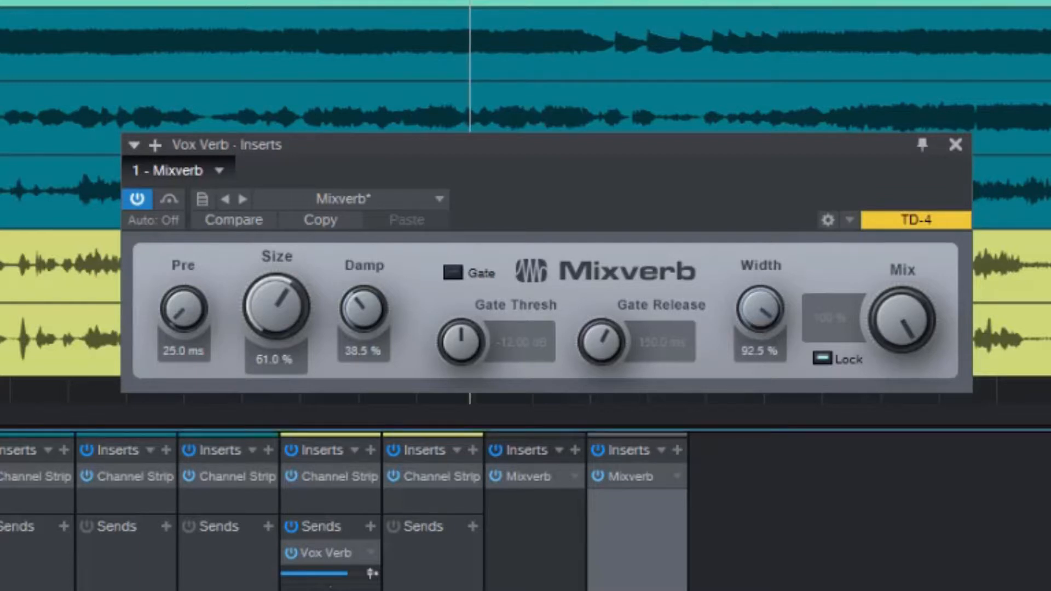
- Set the Vox Verb Mixverb's width to 100%, unlock its mix to audition 54% and 0%, and restore and lock 100%
left_click_drag(773, 340, 750, 267)
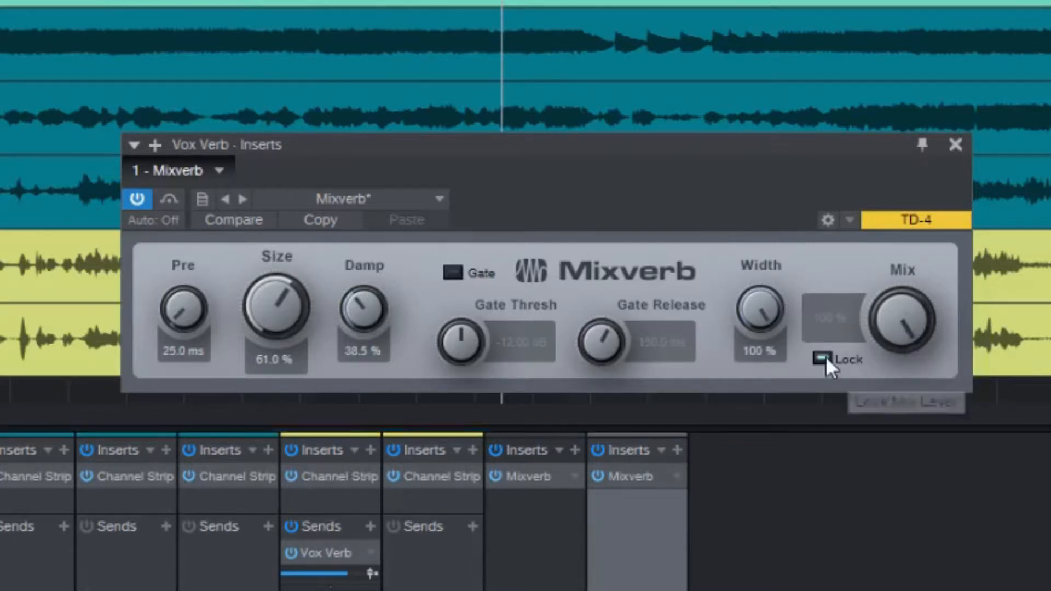
left_click_drag(902, 309, 904, 422)
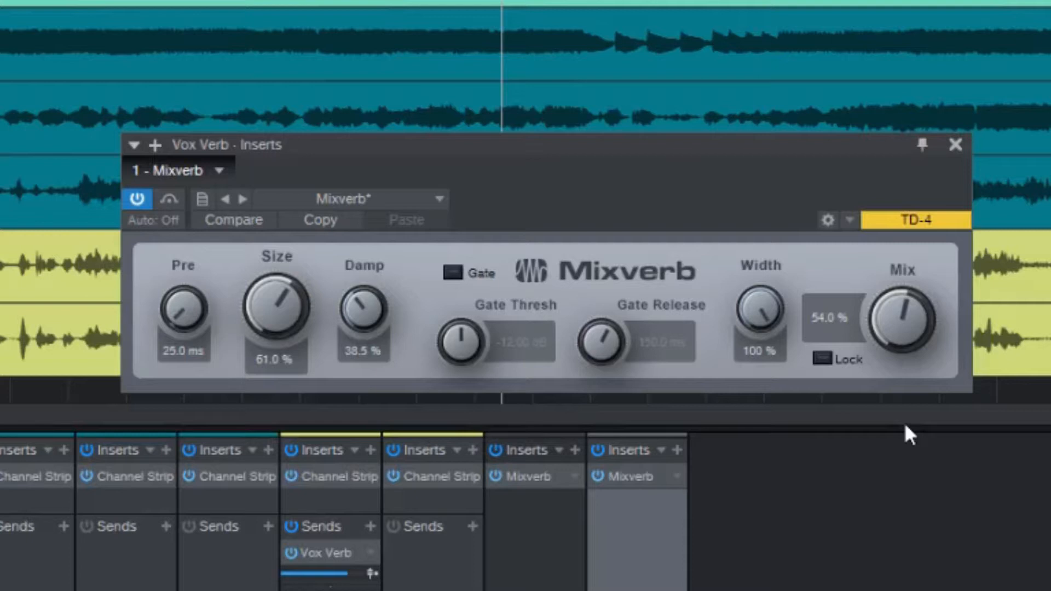
left_click_drag(907, 311, 903, 486)
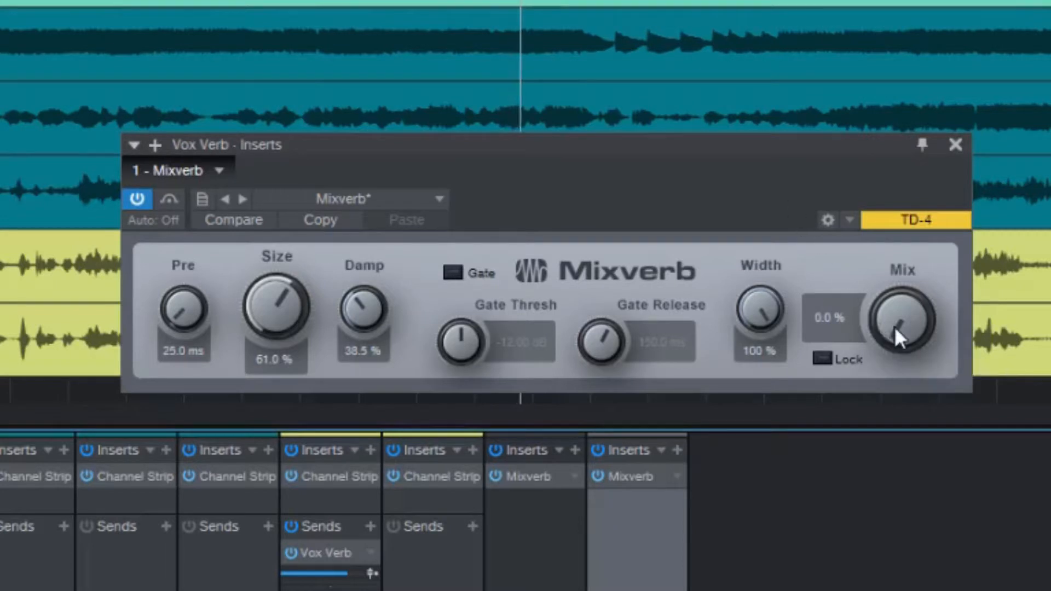
left_click_drag(894, 326, 918, 62)
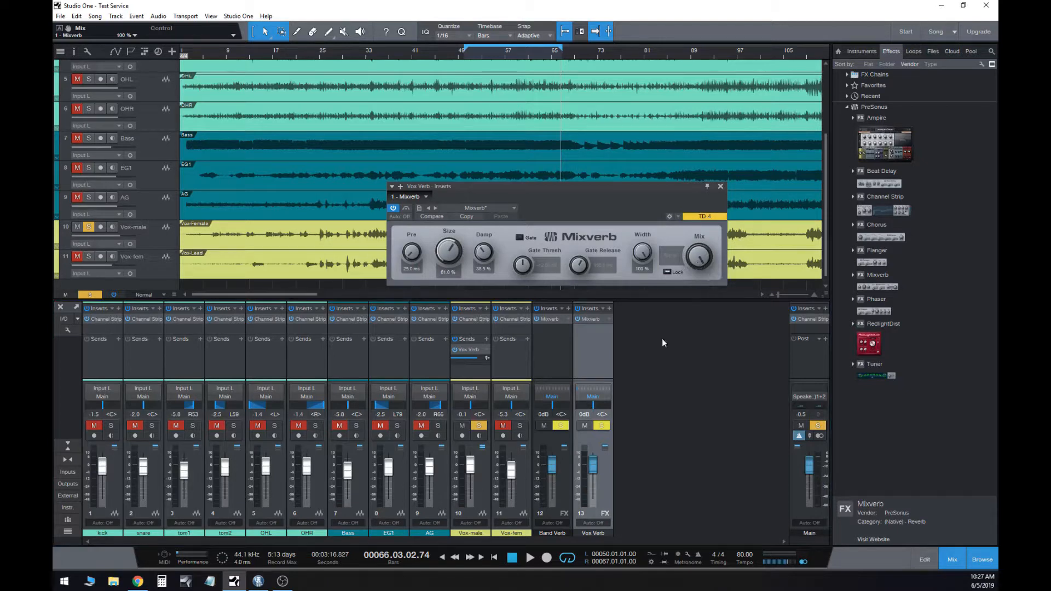
- Set Vox-male's Vox Verb send level to -3.3 and the Mixverb's damping to 47.5%
left_click_drag(476, 359, 472, 361)
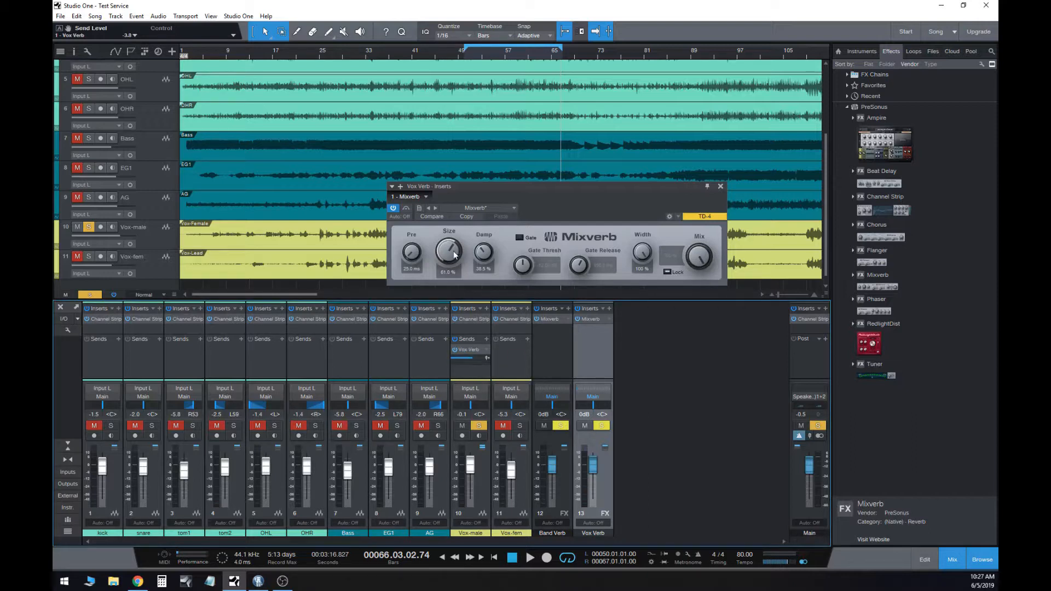
left_click_drag(489, 255, 487, 246)
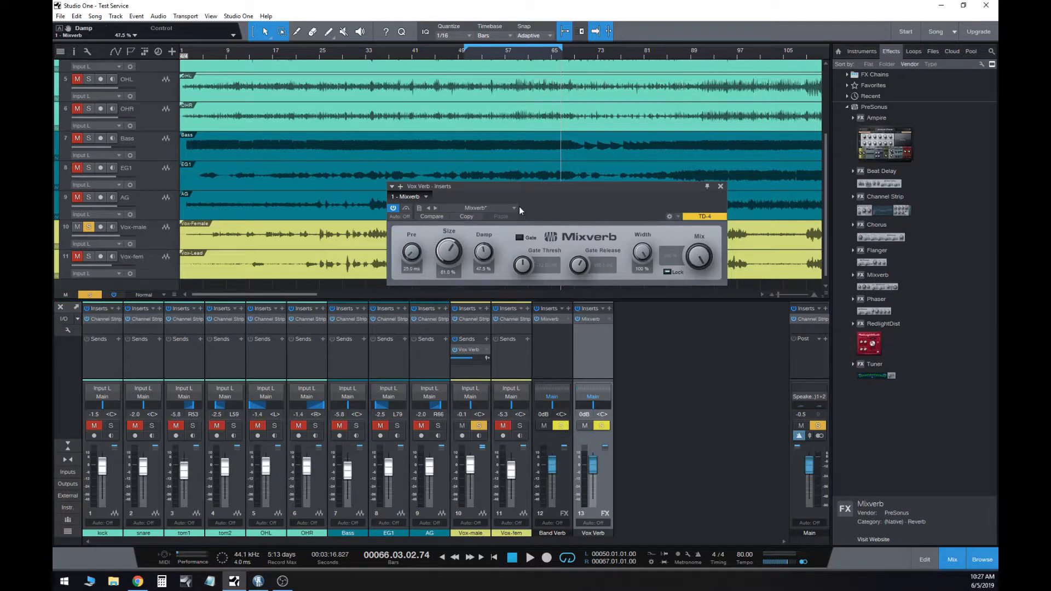
- Load the Vocals Tight preset in the Vox Verb Mixverb, audition it with bypass on and off, and close the plug-in
left_click(514, 209)
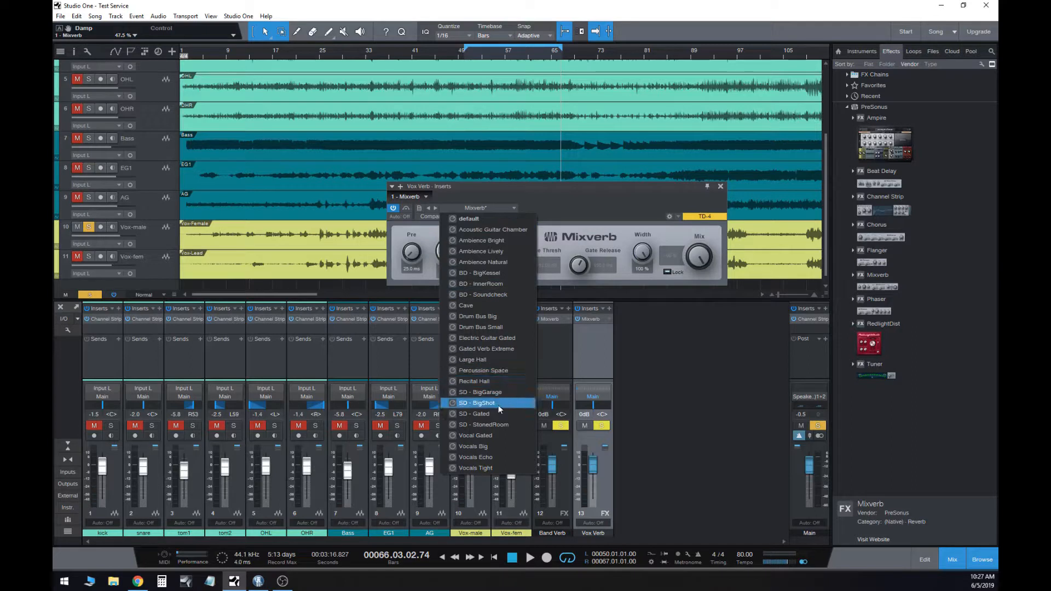
left_click(497, 465)
left_click(578, 219)
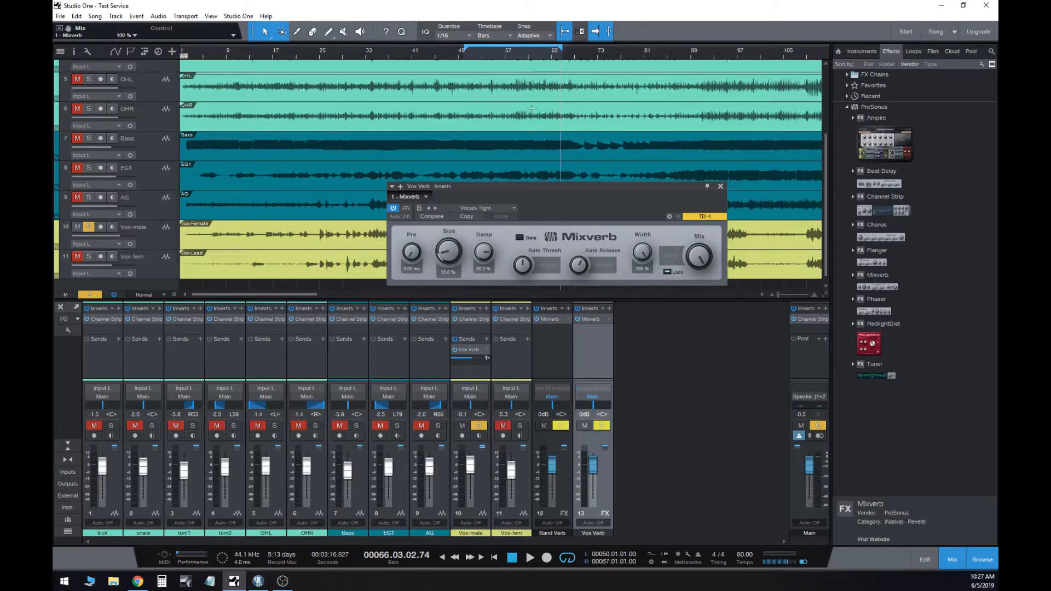
left_click(499, 57)
key("space")
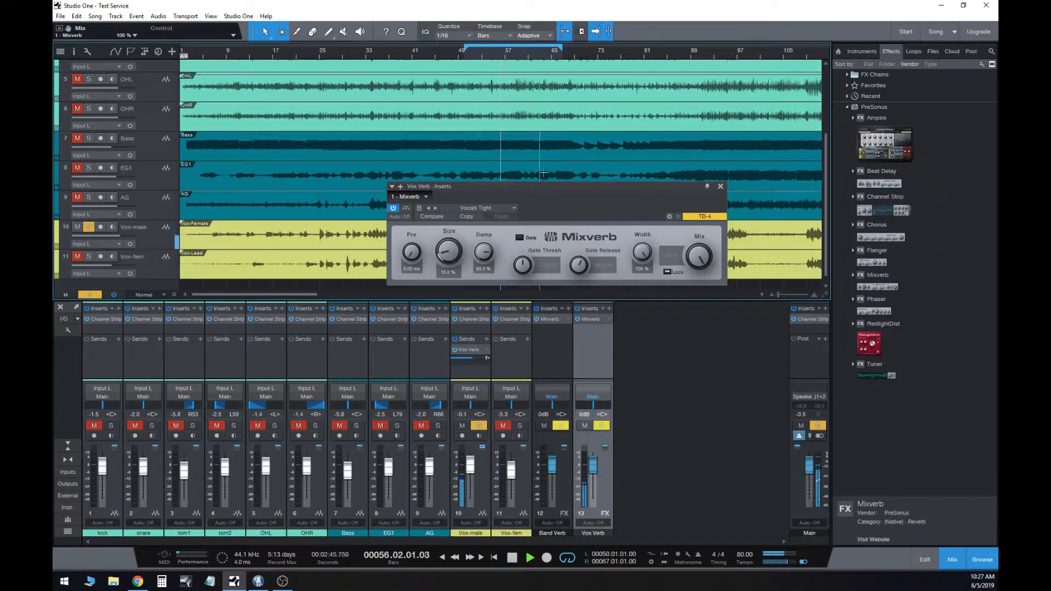
left_click(406, 209)
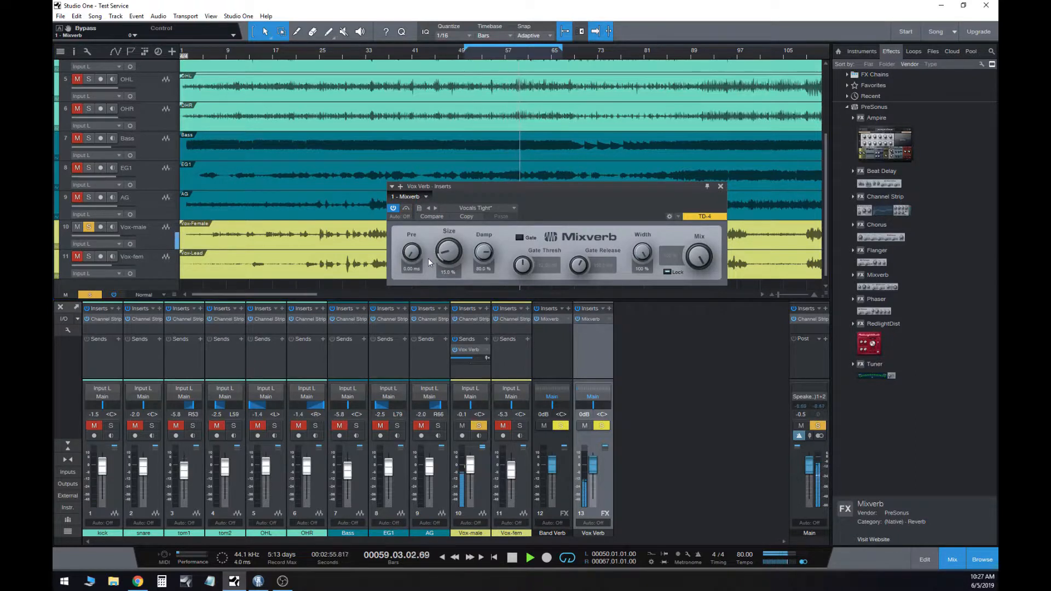
left_click(512, 564)
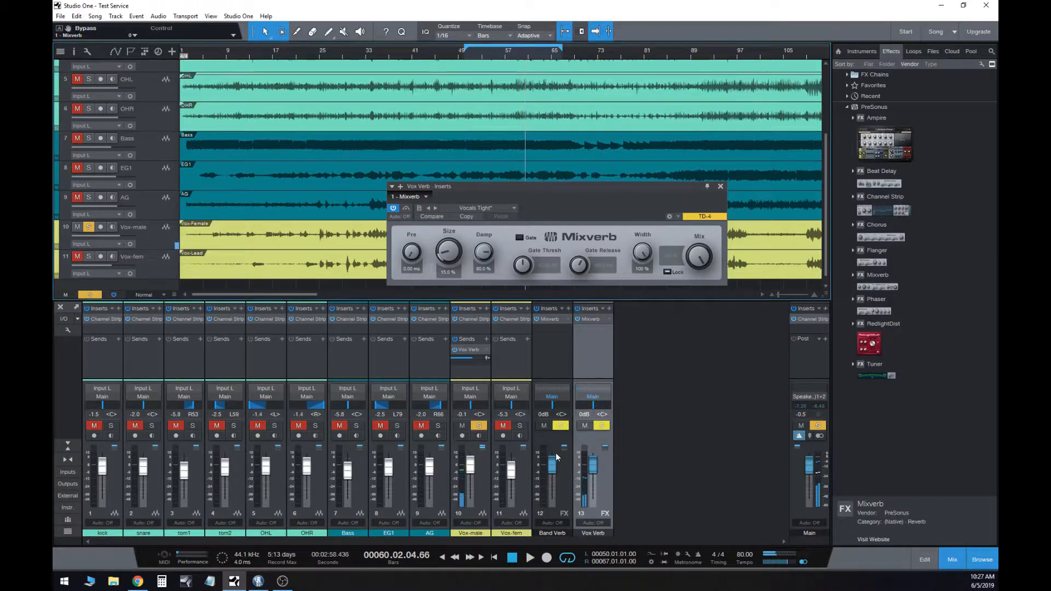
left_click(721, 187)
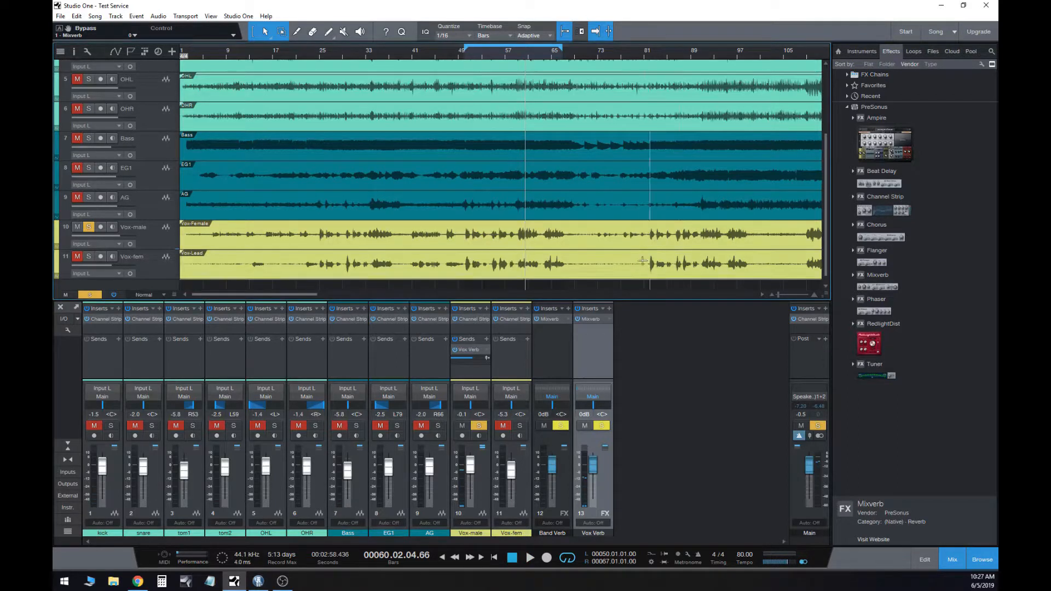
- Add a Vox Verb send to the Vox-fem channel and set its send level to -4.1
left_click(527, 339)
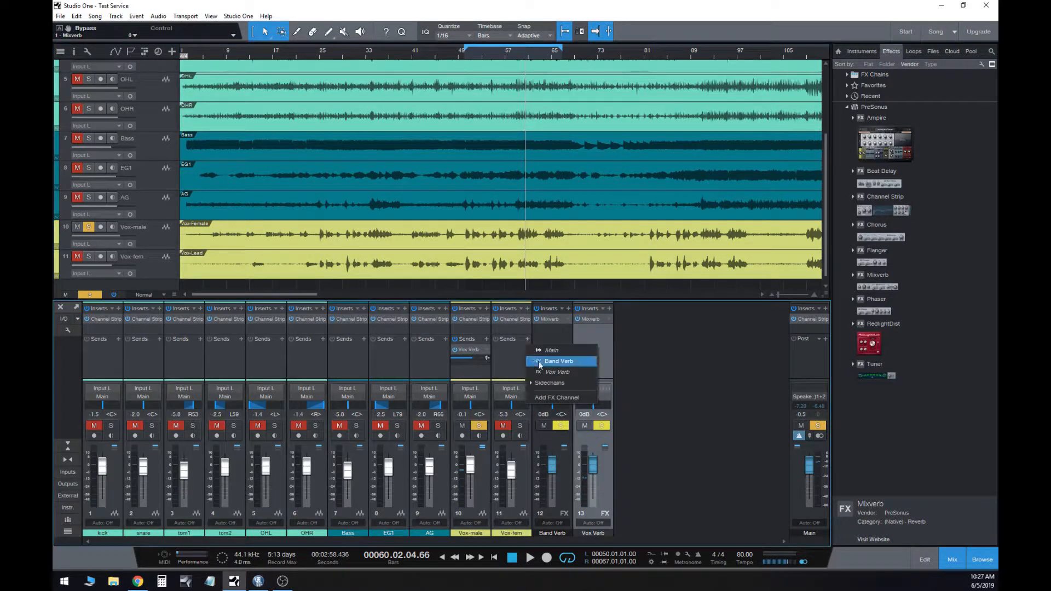
left_click(564, 376)
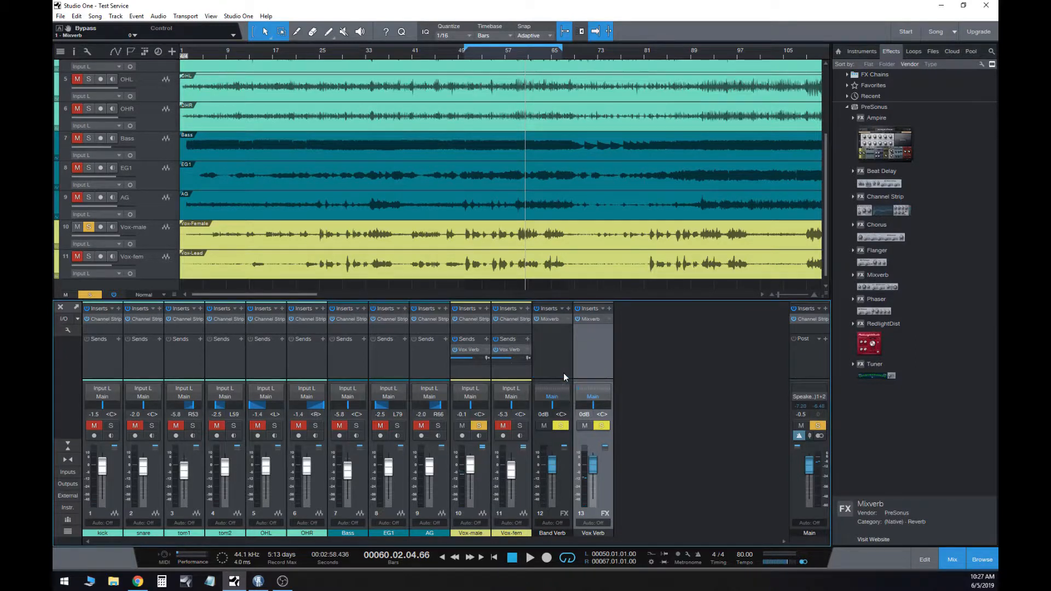
mouse_move(472, 358)
mouse_move(510, 359)
left_click_drag(510, 357, 512, 358)
- Audition the two vocals together during playback by soloing Vox-fem alongside Vox-male
key("space")
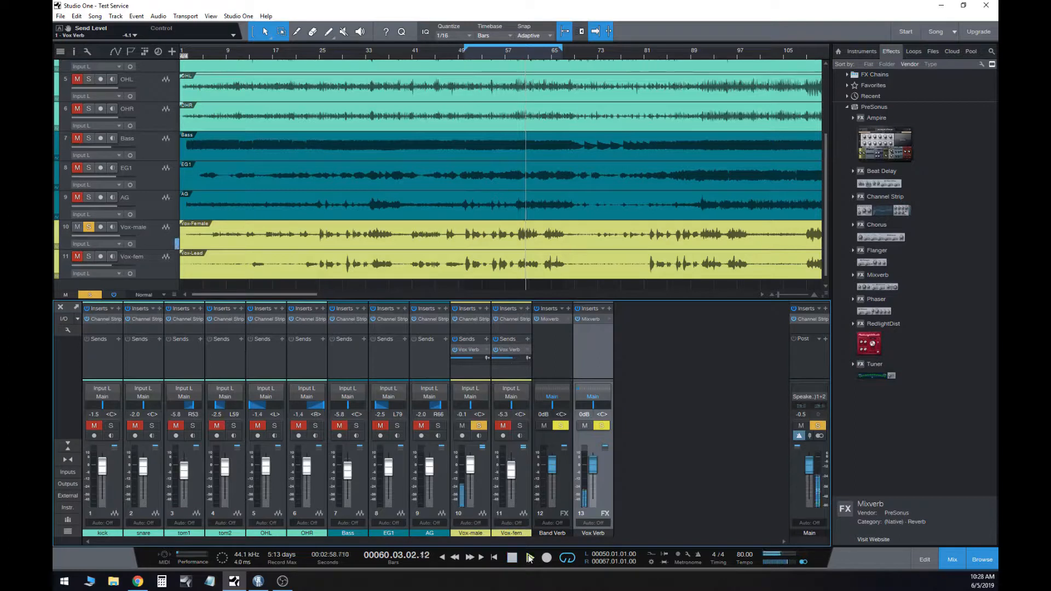
left_click(518, 421)
left_click(520, 425)
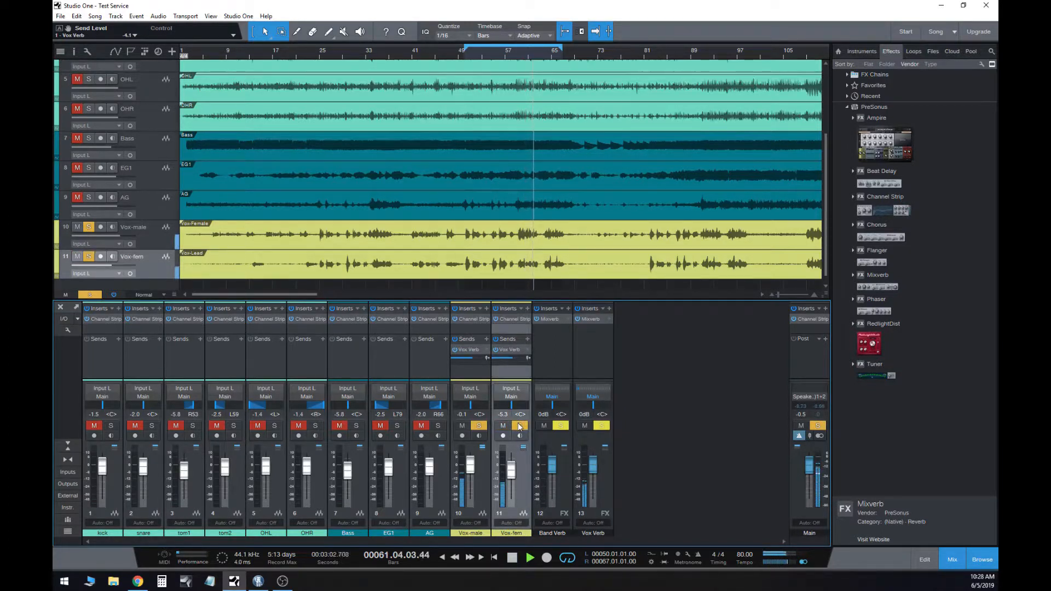
left_click(513, 558)
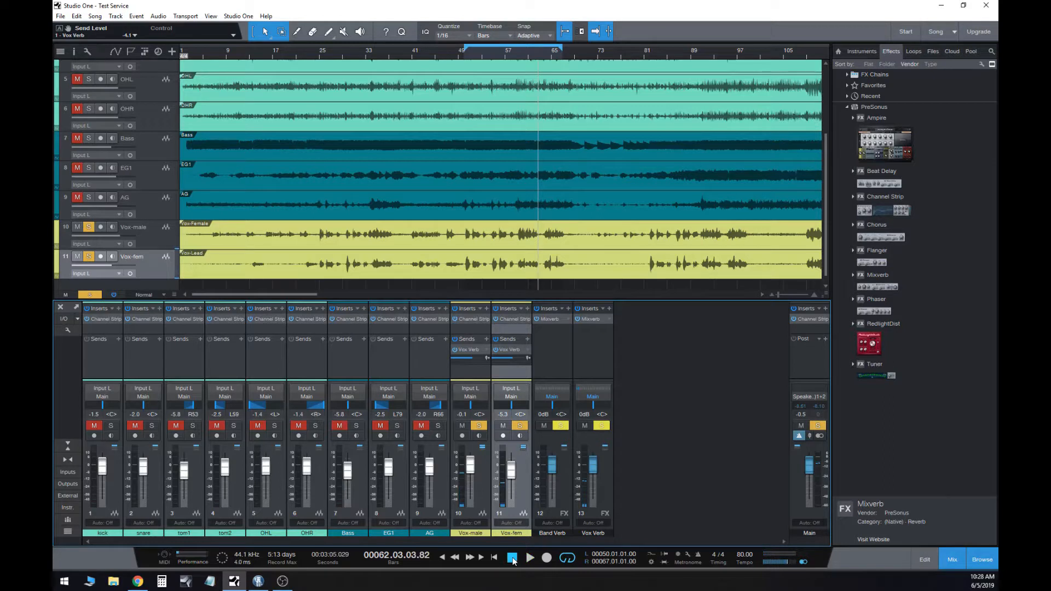
- Clear all channel solos and play the full mix, comparing it with both vocals' Vox Verb sends off and on
left_click(819, 428)
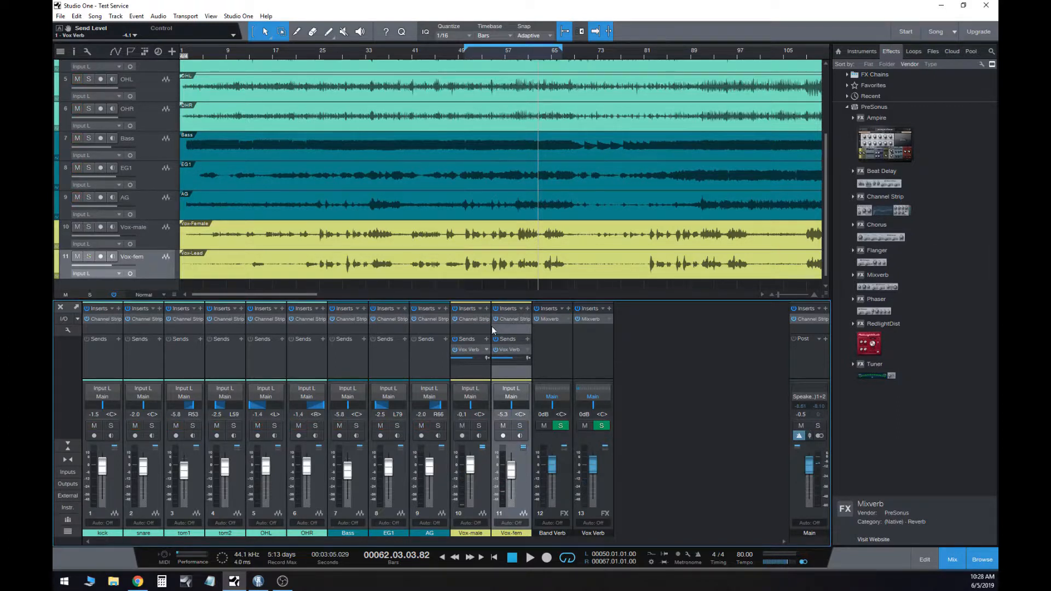
left_click(484, 56)
key("space")
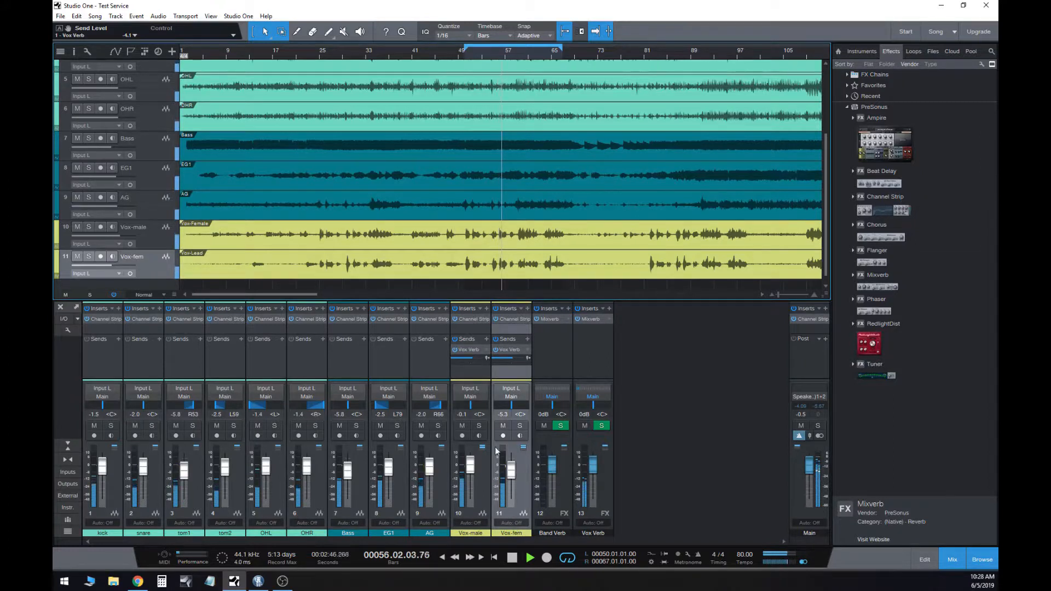
left_click(497, 351)
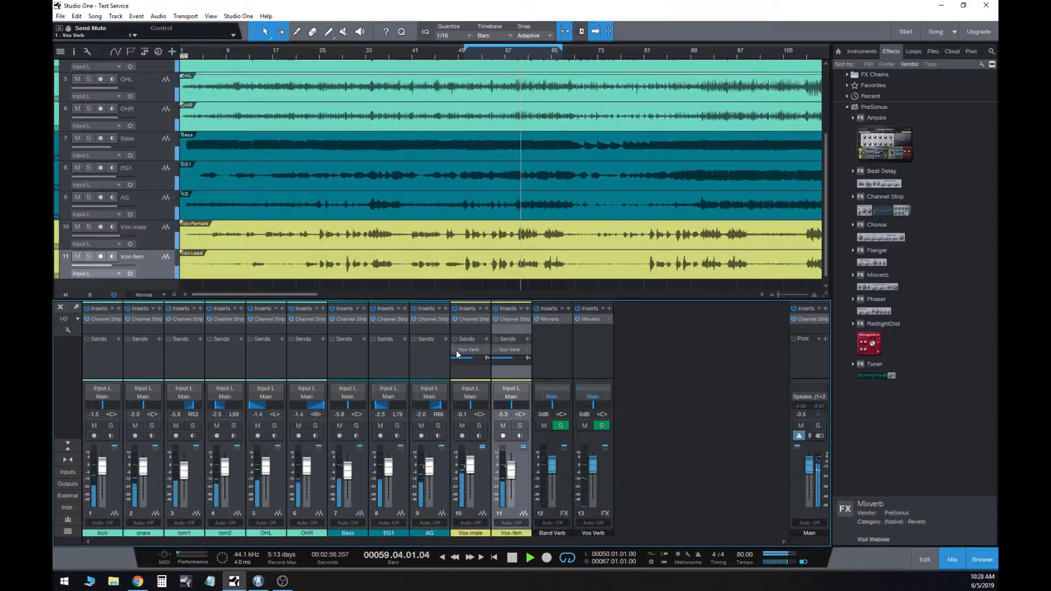
left_click(454, 351)
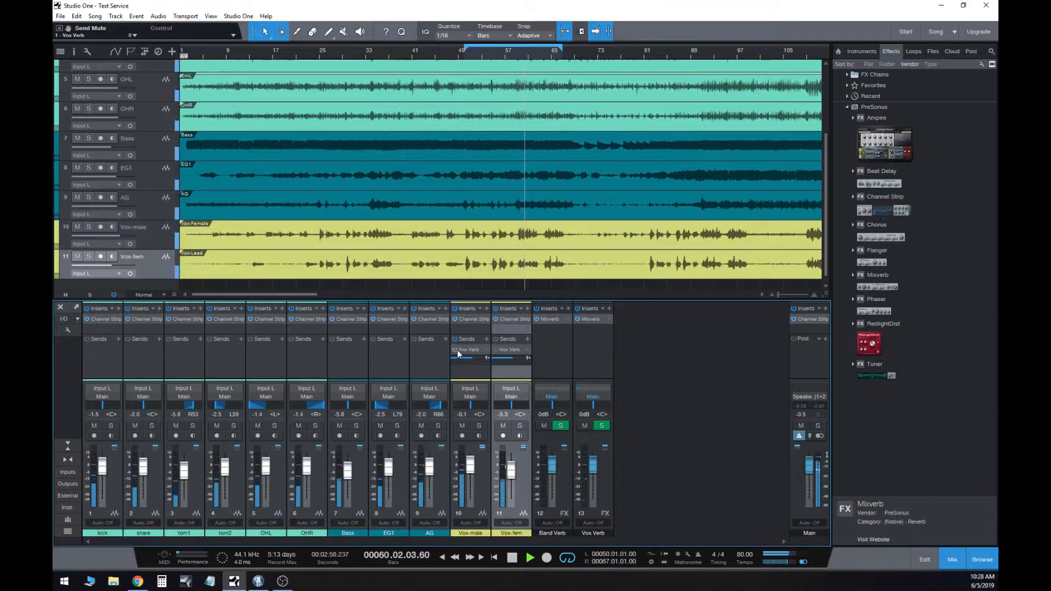
left_click(496, 350)
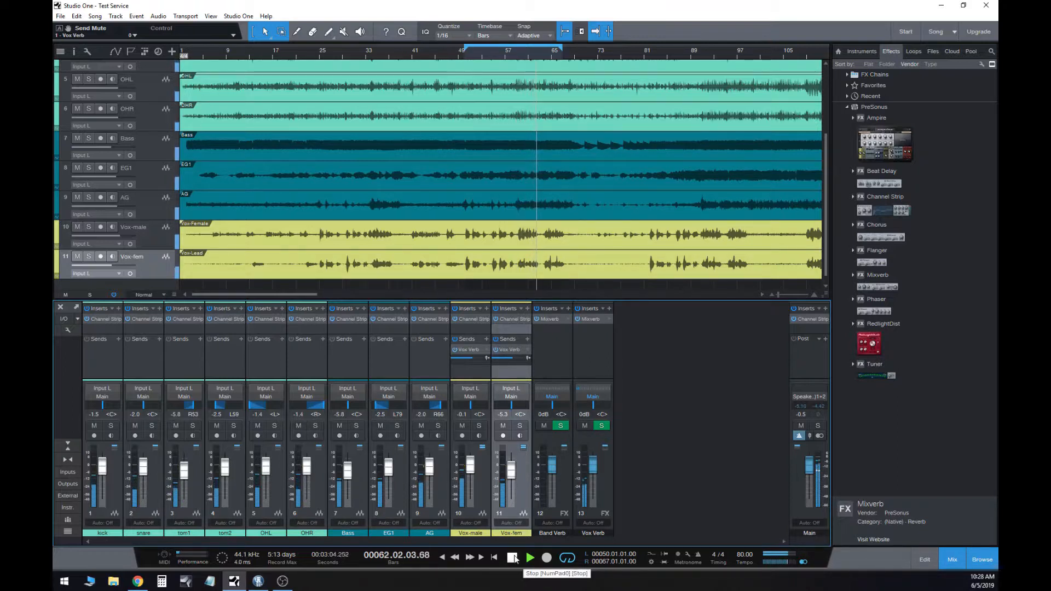
left_click(513, 558)
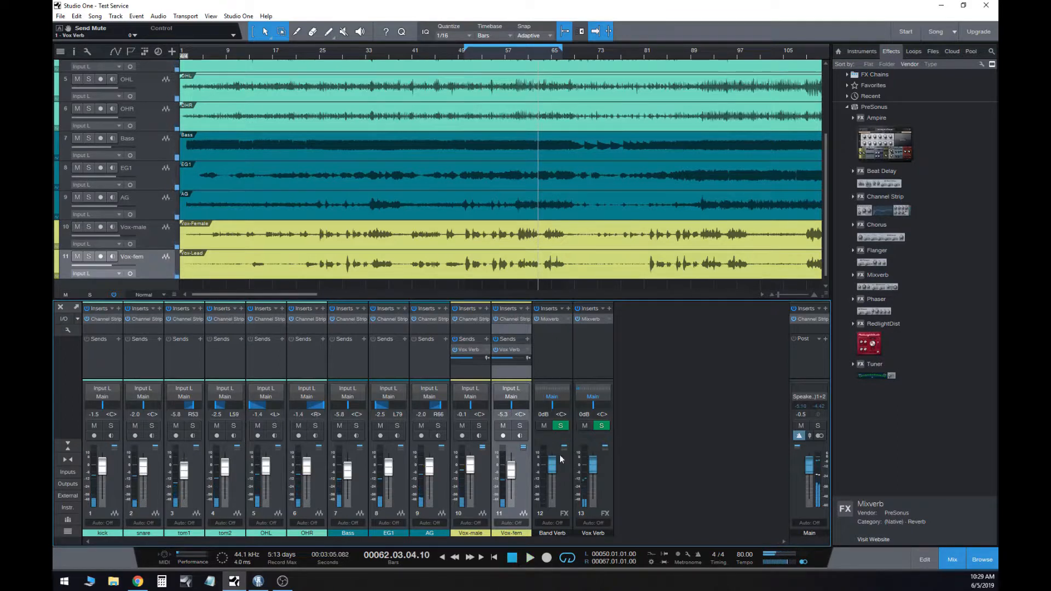
- Load the Ambience Natural preset in the Band Verb channel's Mixverb and close the plug-in
left_click(556, 320)
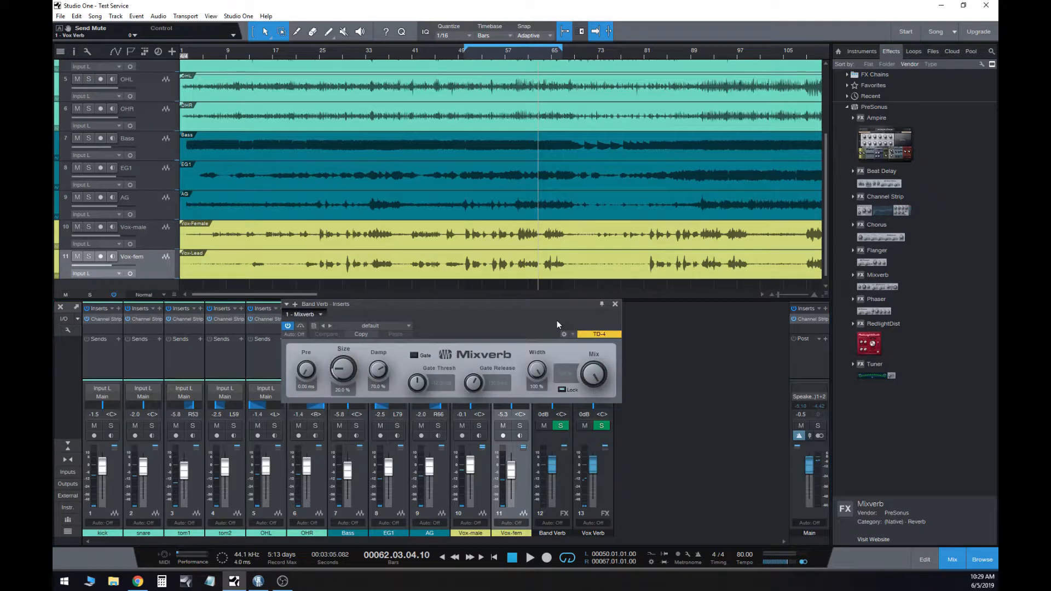
left_click(414, 316)
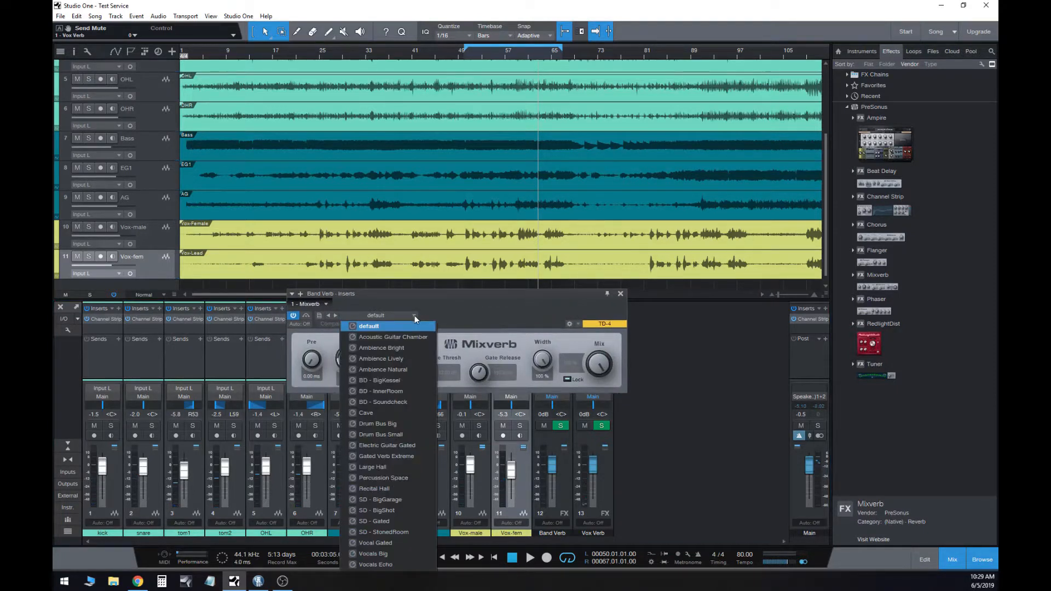
left_click(454, 305)
left_click_drag(459, 298, 481, 201)
left_click(436, 218)
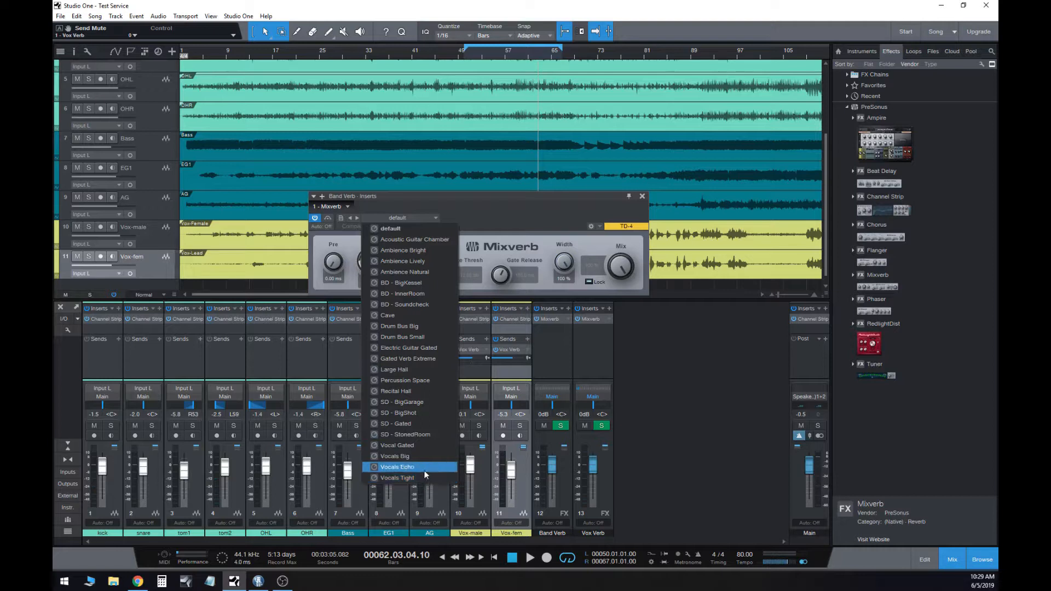
left_click(424, 272)
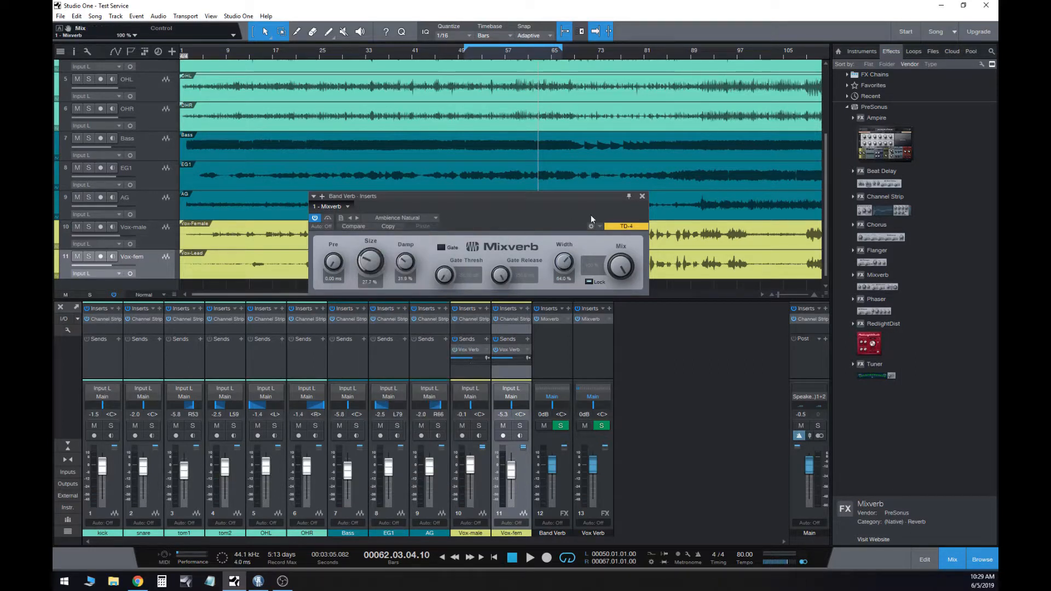
left_click(642, 196)
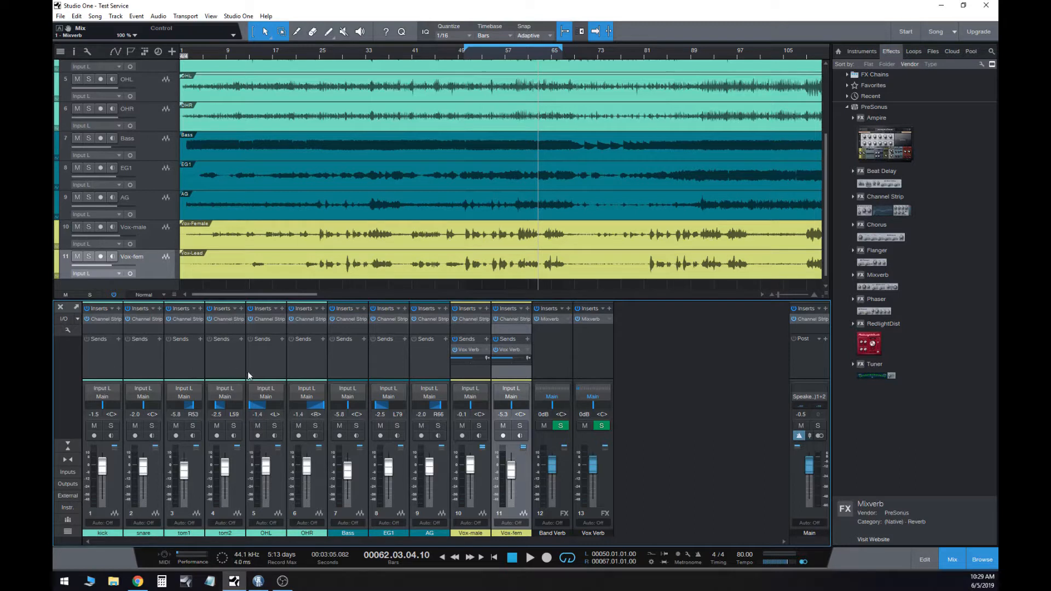
- Start playback and add a Band Verb send to the AG channel
left_click(528, 557)
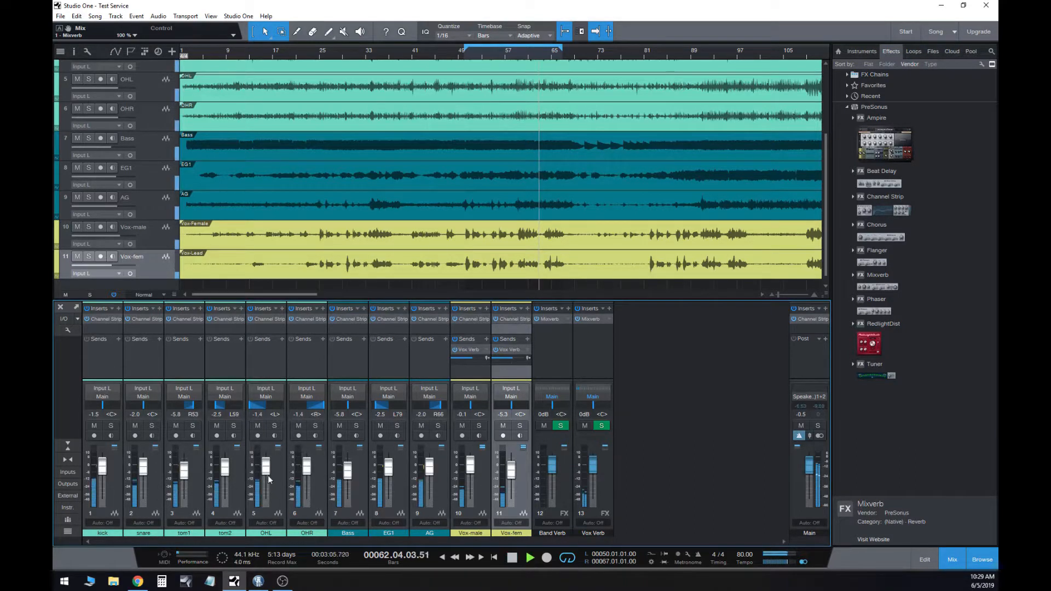
left_click(445, 339)
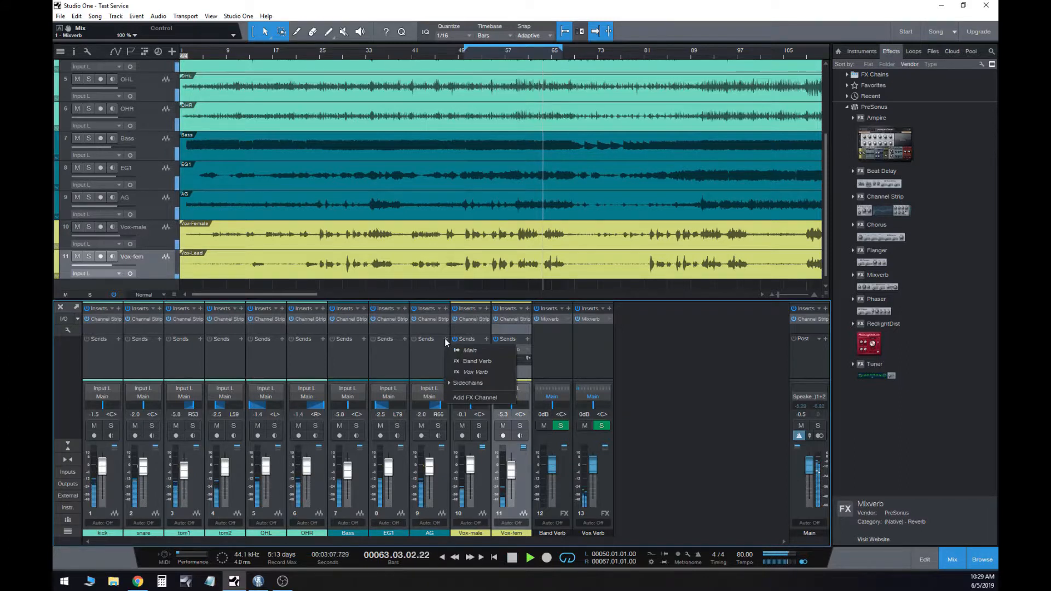
left_click(459, 361)
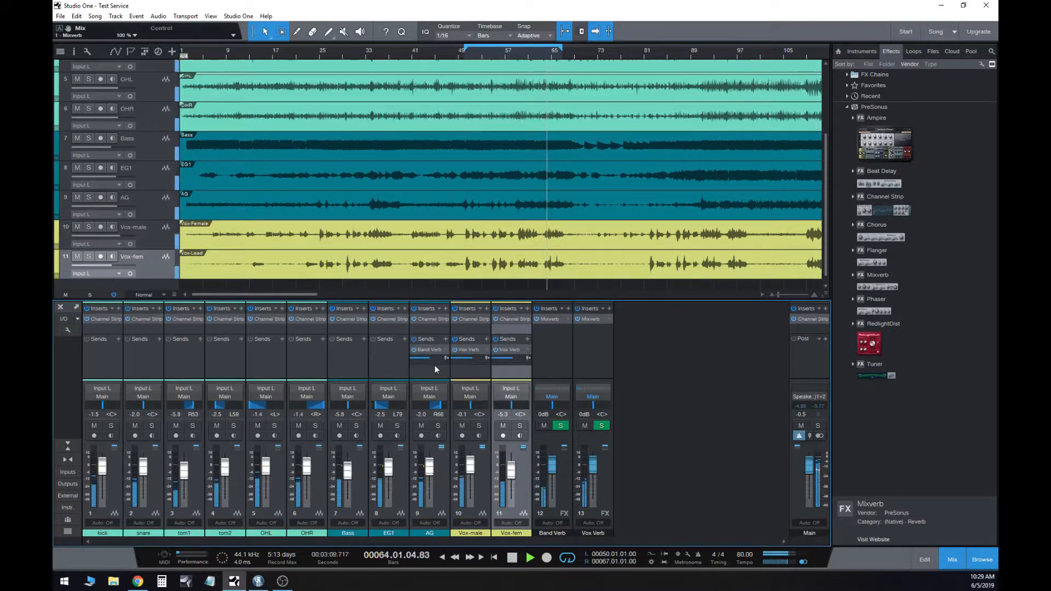
- Mute Vox-male and Vox-fem and set AG's Band Verb send level to -0.8
left_click(463, 426)
left_click(503, 426)
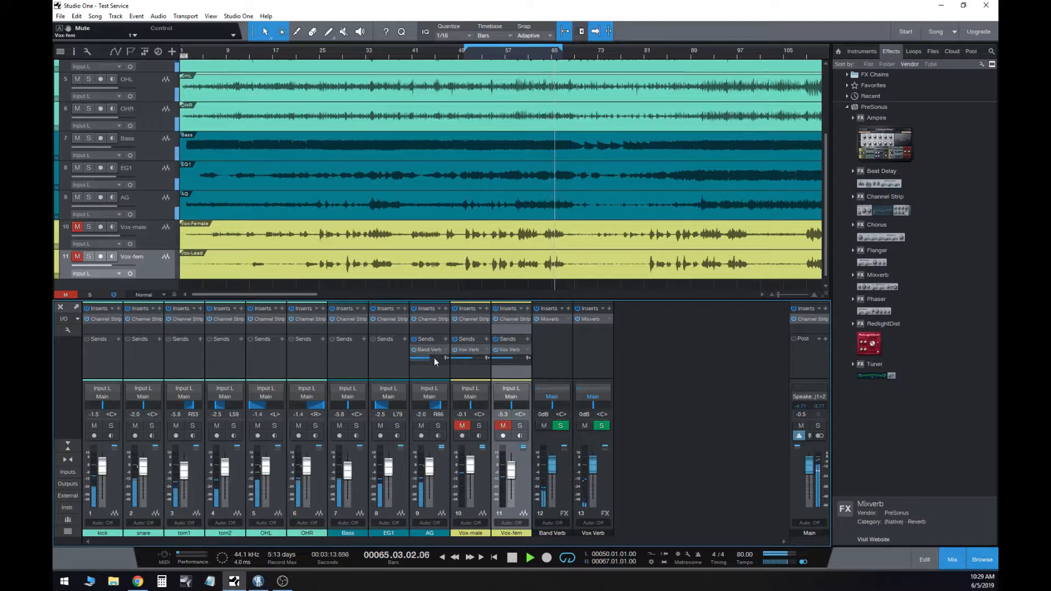
mouse_move(429, 359)
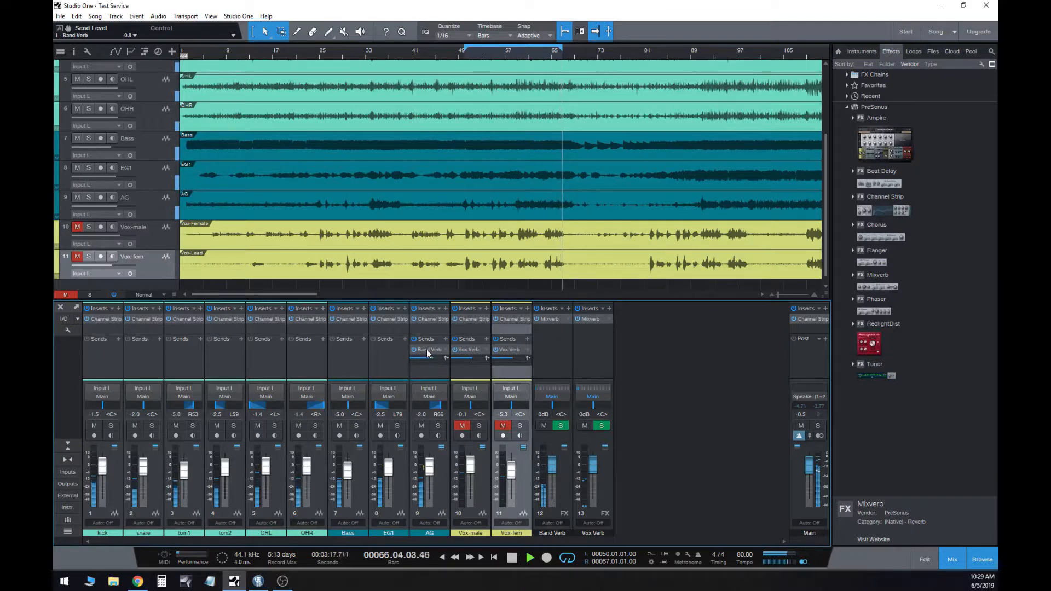
- Add a Band Verb send to the EG1 channel and set its send level to -7.3
left_click(405, 339)
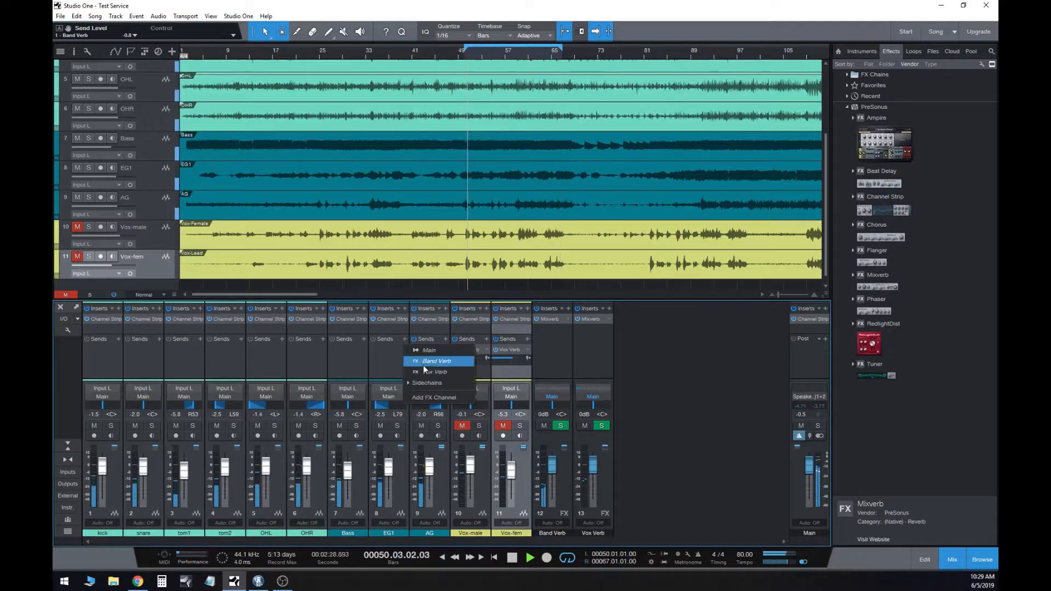
left_click(424, 361)
left_click_drag(387, 357, 386, 356)
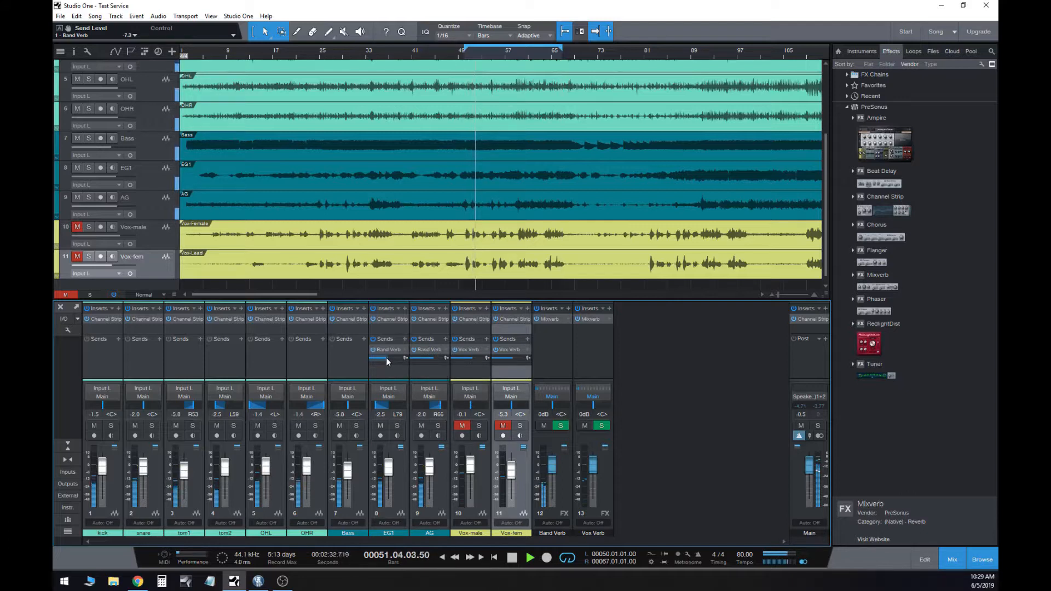
- Add a Band Verb send to the Bass channel and set its send level to -31.0
left_click(364, 339)
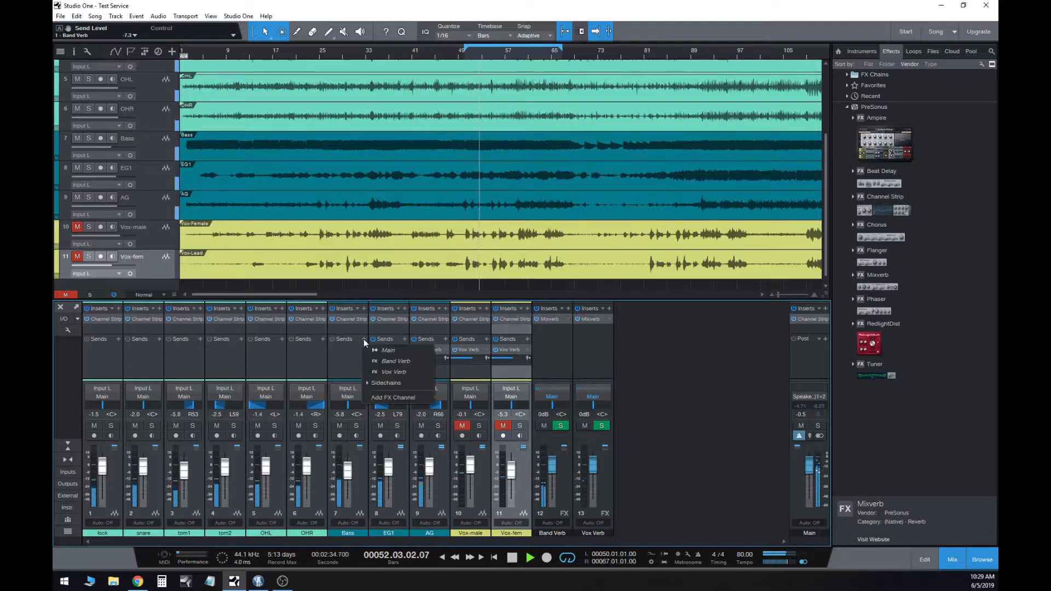
left_click(381, 362)
left_click_drag(340, 358, 336, 365)
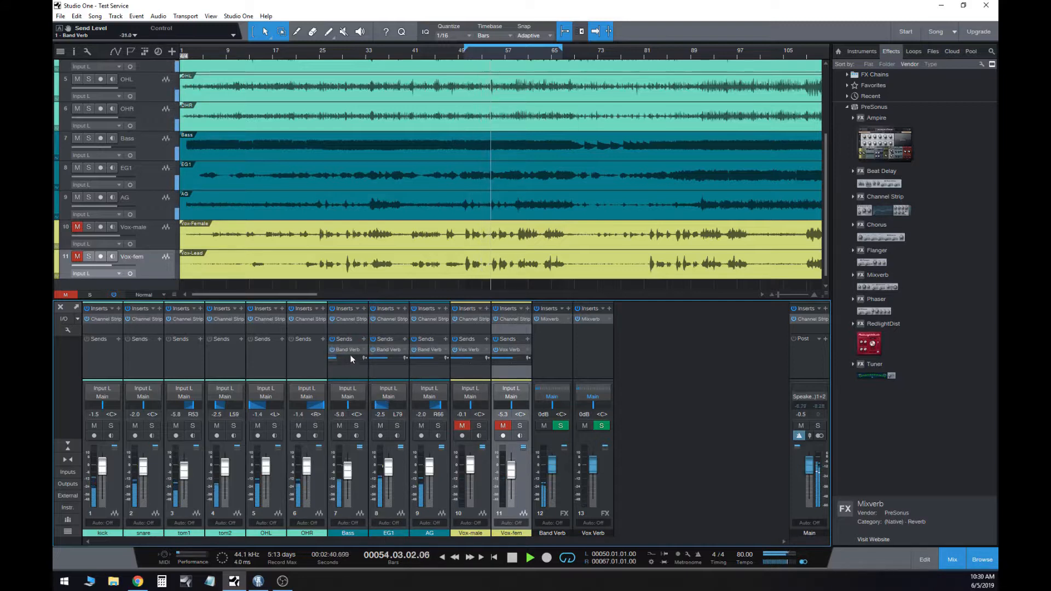
- Add a Band Verb send to the OHR channel and set its send level to -0.4
left_click(324, 344)
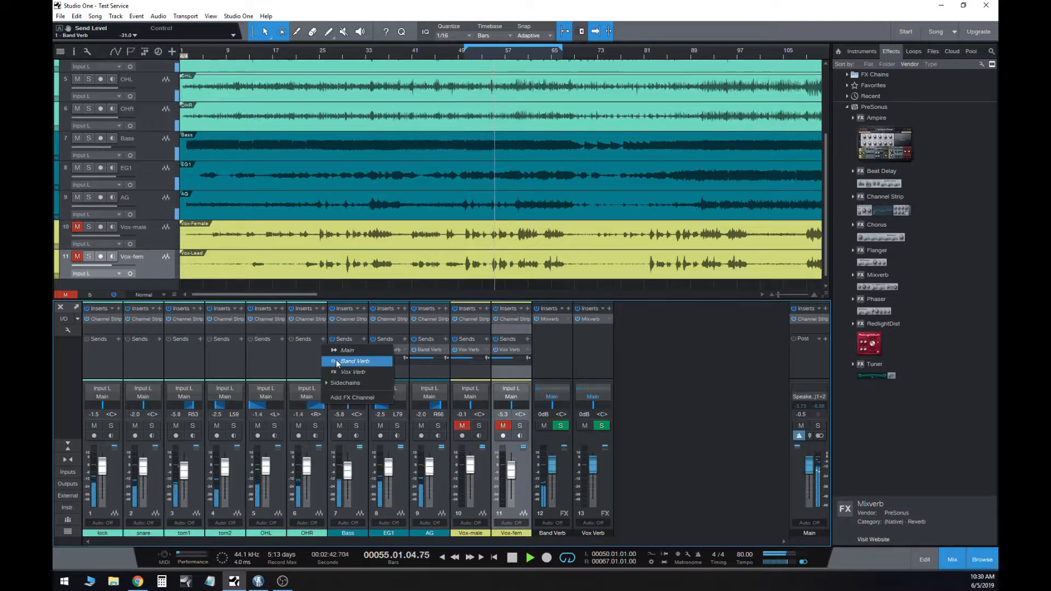
left_click(337, 362)
left_click_drag(308, 359, 311, 360)
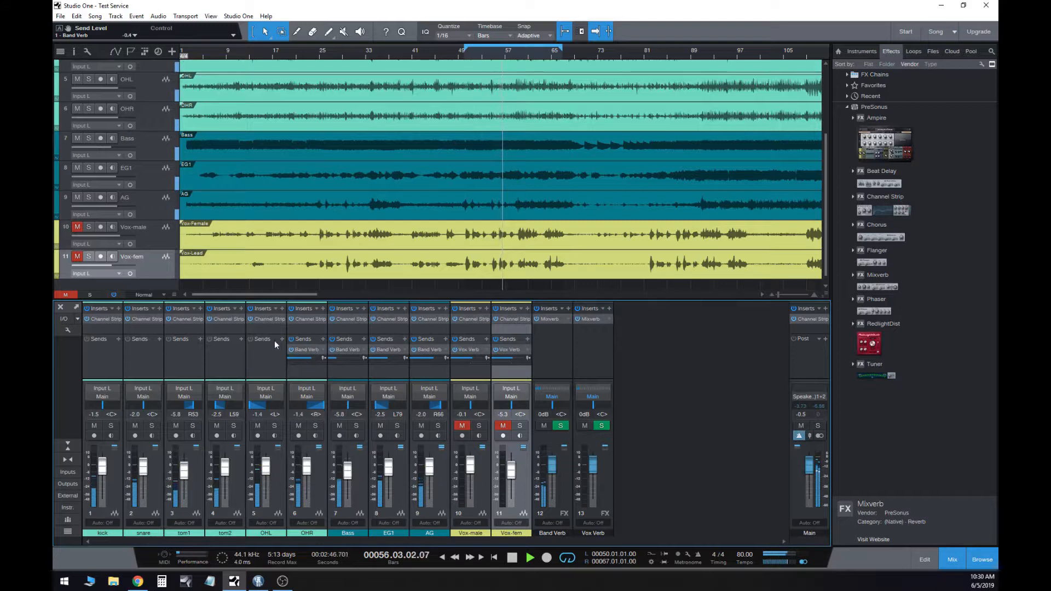
left_click(282, 339)
left_click(291, 358)
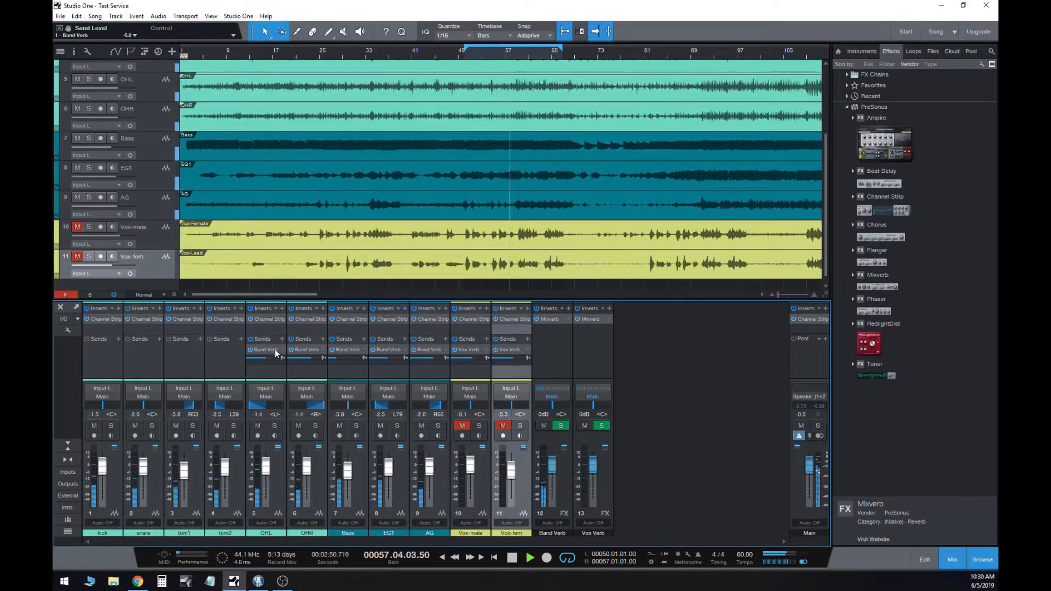
right_click(274, 349)
left_click(274, 373)
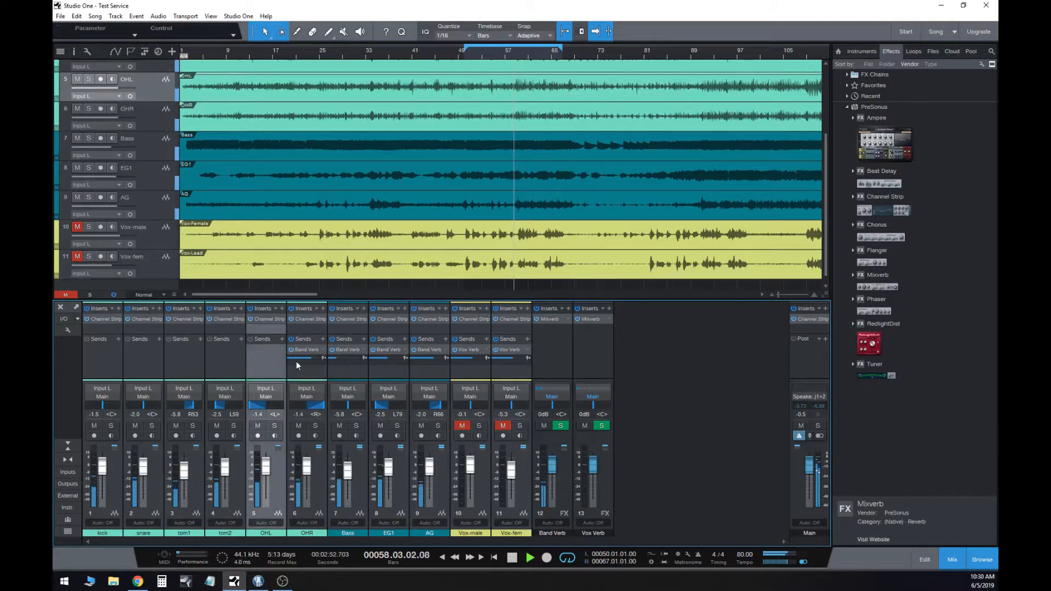
- Copy OHR's Band Verb send to OHL, tom2 and tom1, with the tom send level at -14.3
left_click_drag(307, 350, 273, 359)
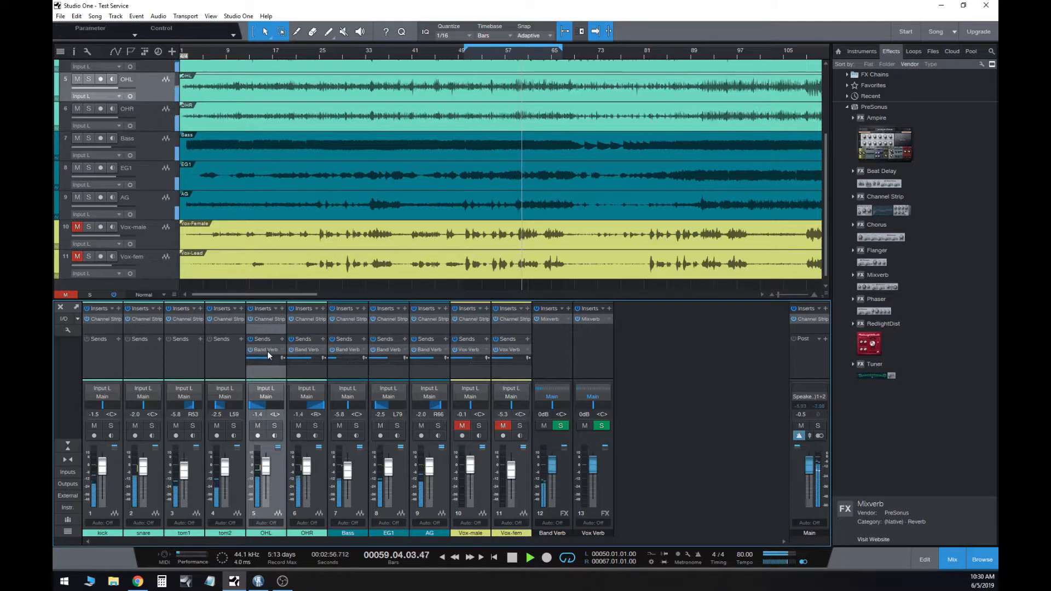
left_click_drag(267, 351, 199, 355)
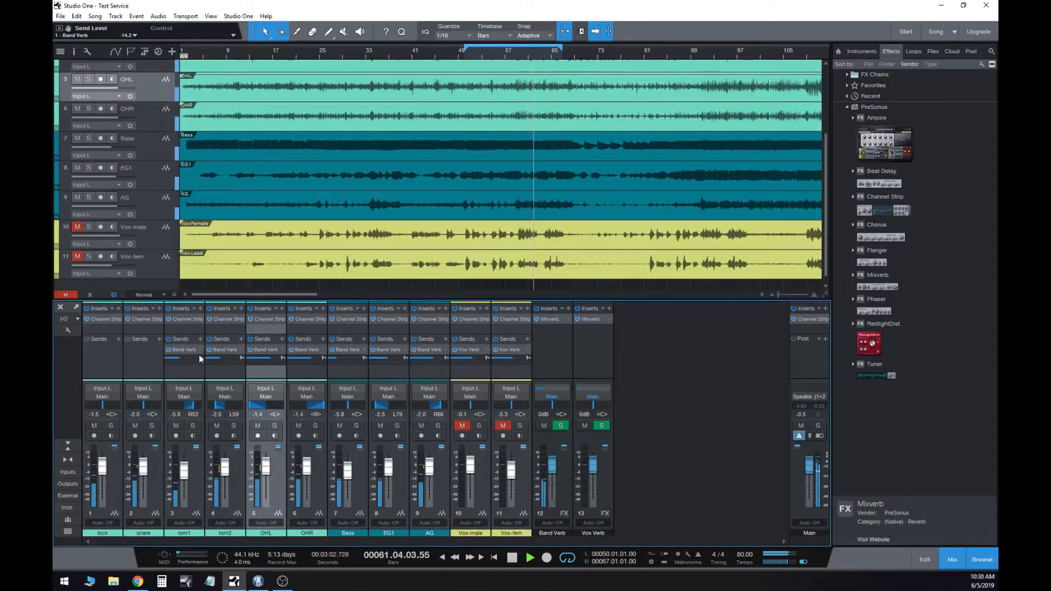
left_click_drag(268, 359, 302, 358)
- Copy the Band Verb send to snare at a level of +2.8 and to kick at -33.8
left_click_drag(182, 349, 150, 359)
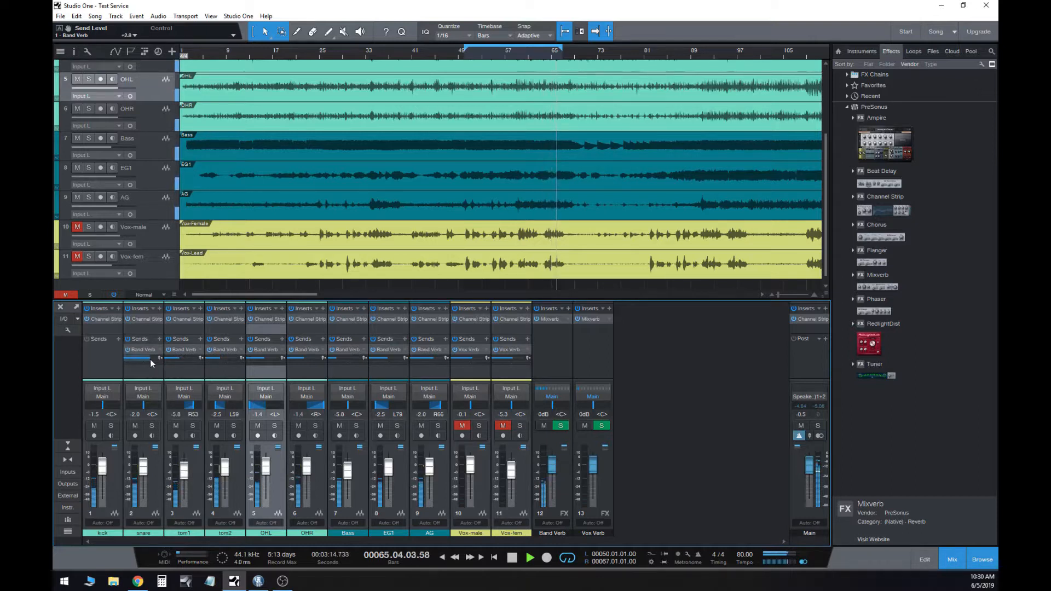
left_click_drag(146, 350, 88, 357)
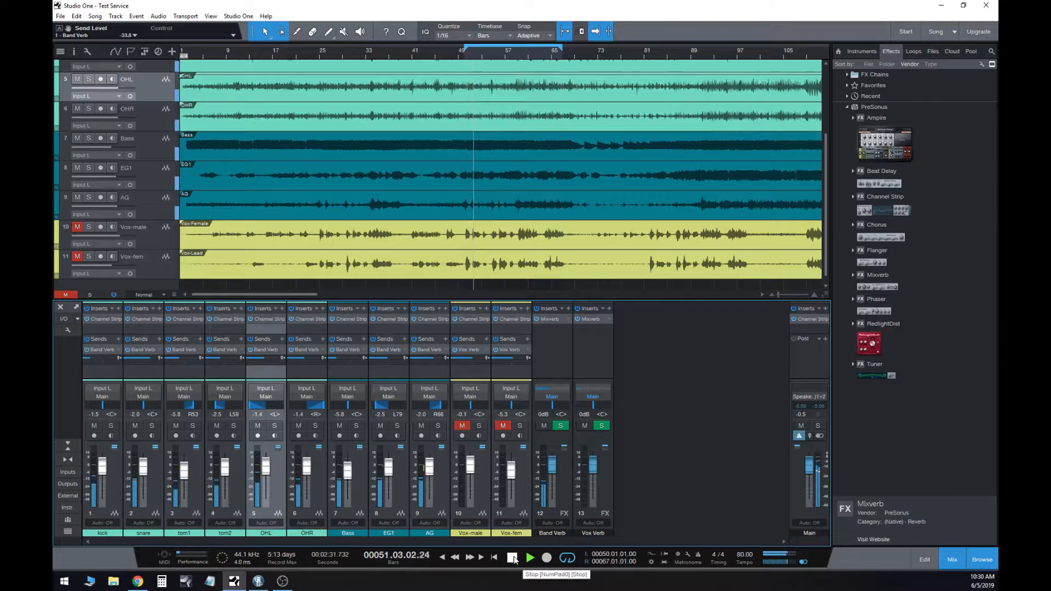
- Audition the mix with the Band Verb channel soloed, stop playback and clear the solo
left_click(558, 426)
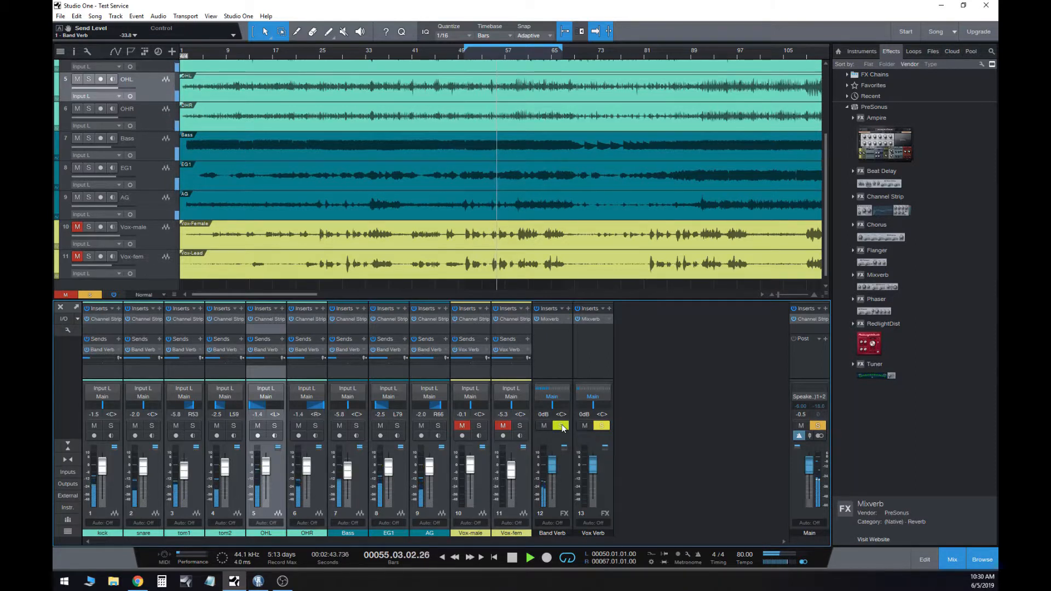
key("space")
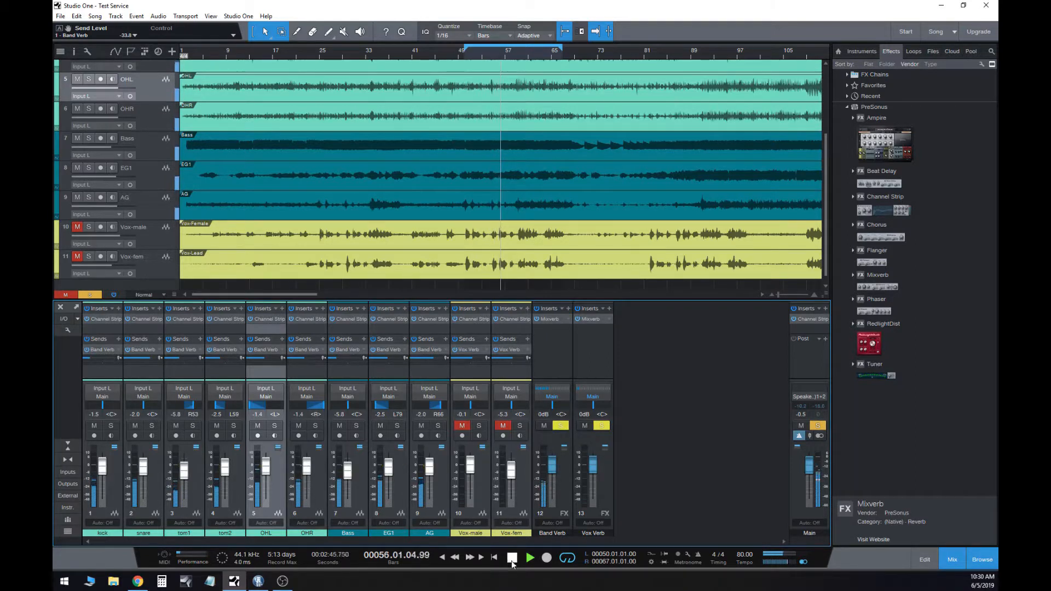
left_click(818, 426)
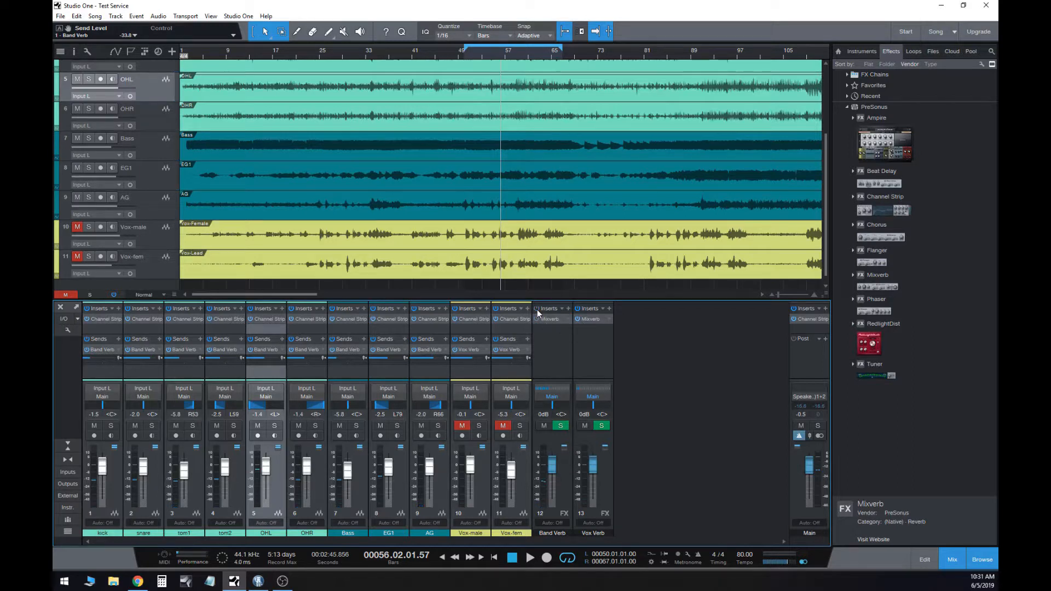
- Mute the Band Verb and Vox Verb channels and play the mix to hear it dry
left_click(544, 425)
left_click(584, 426)
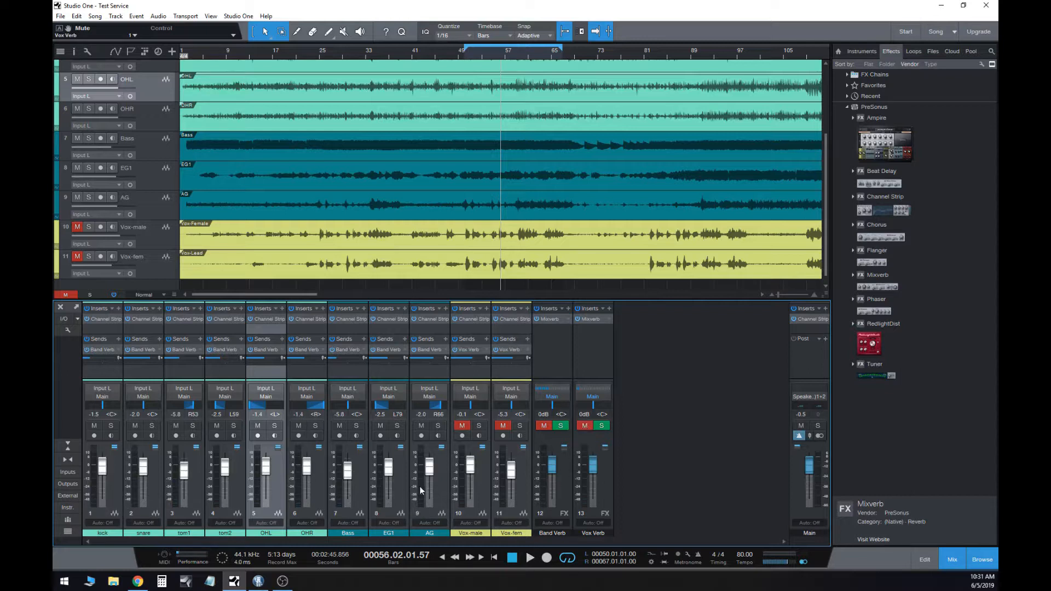
left_click(530, 557)
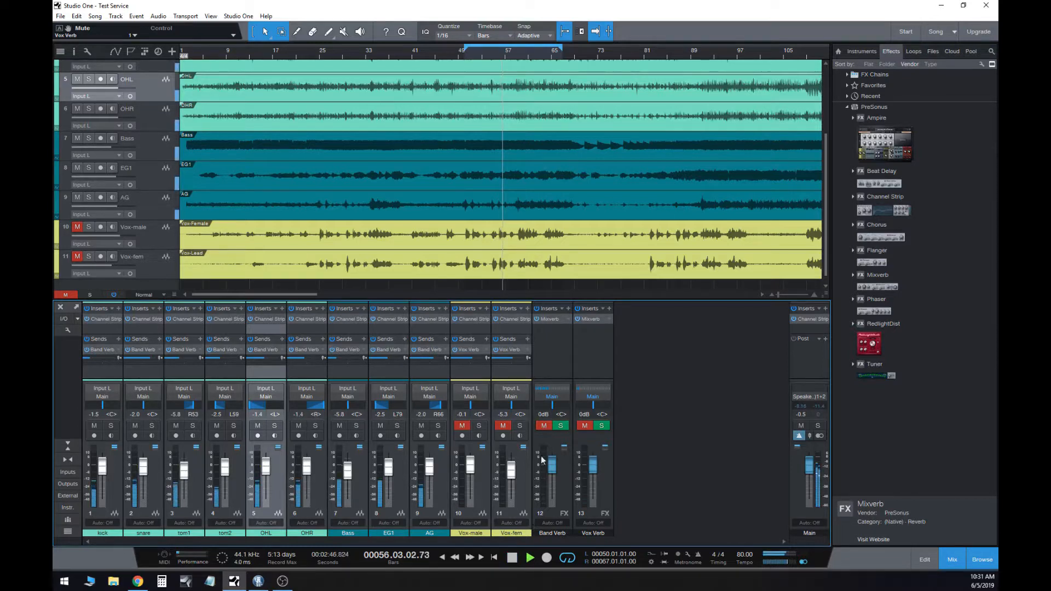
- Unmute the Band Verb channel and lower AG's Band Verb send level to -7.3
left_click(542, 425)
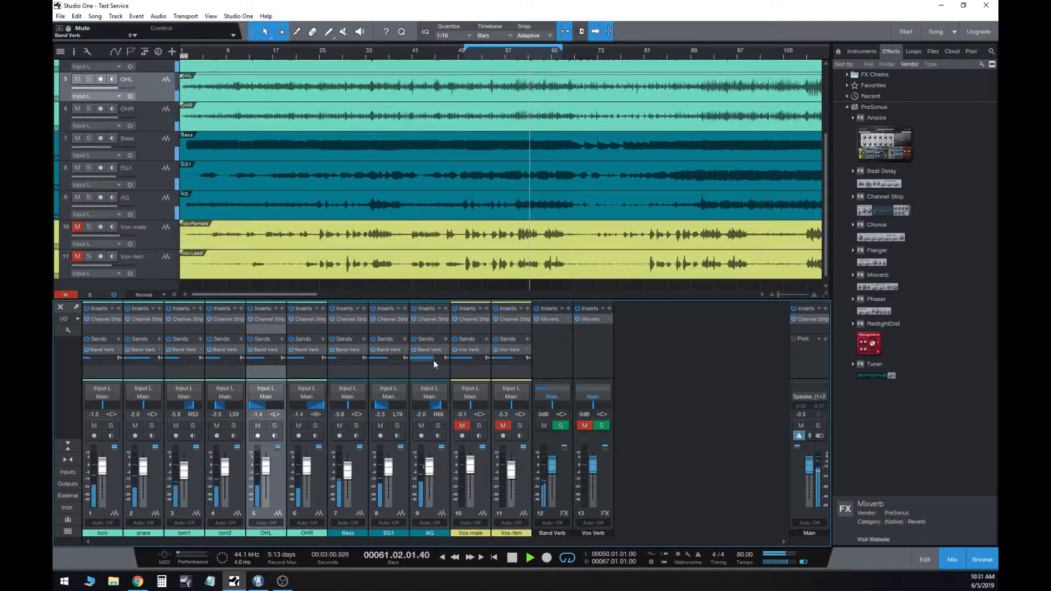
mouse_move(433, 359)
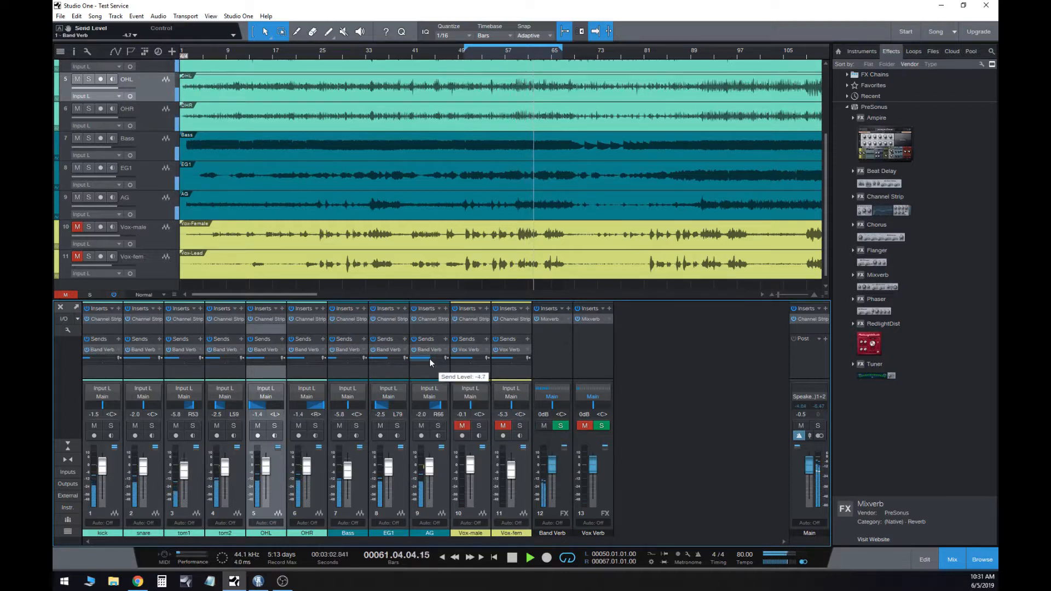
left_click_drag(429, 359, 428, 359)
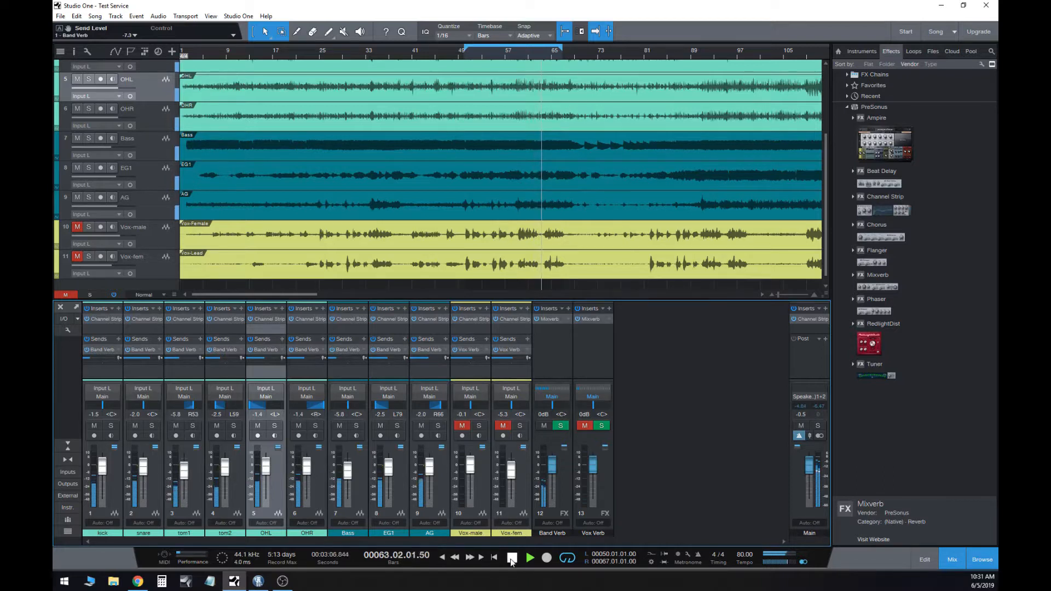
- Unmute the Vox-male, Vox-fem and Vox Verb channels
left_click(462, 426)
left_click(497, 429)
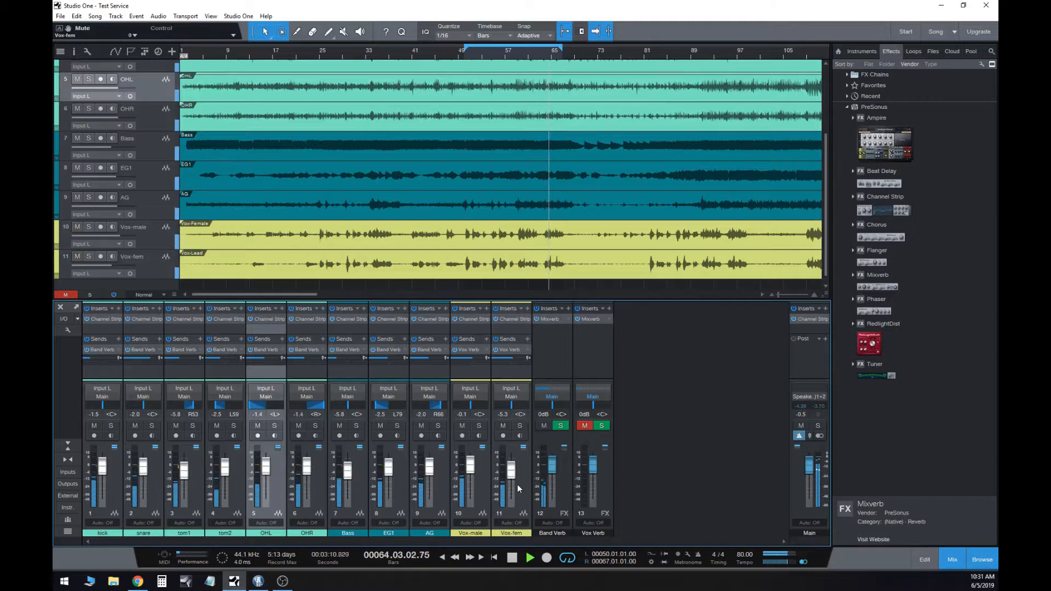
left_click(583, 428)
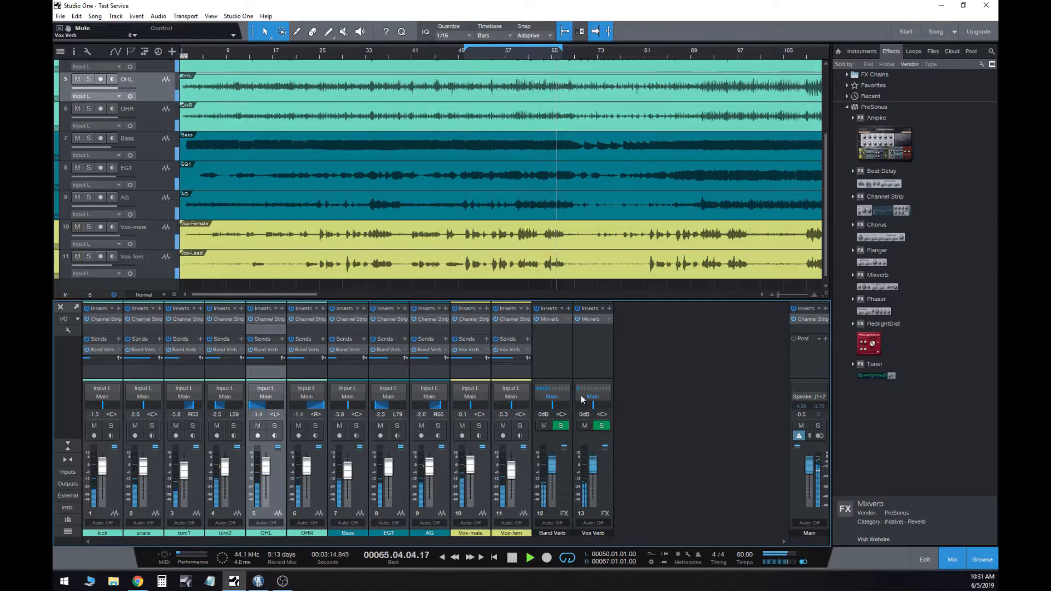
- Turn off the loop range and stop playback
right_click(543, 57)
left_click(544, 59)
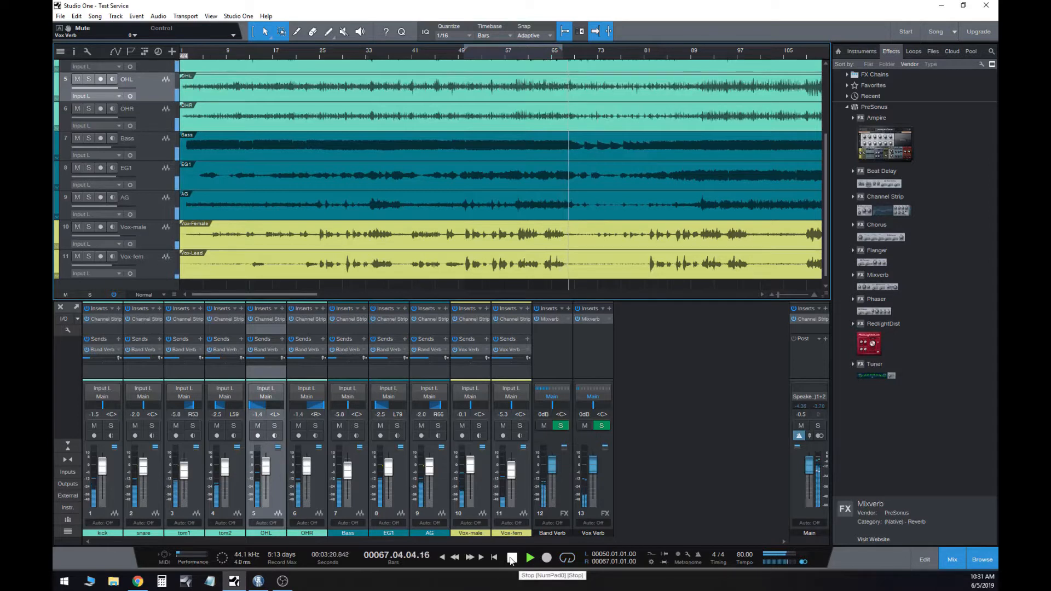
left_click(511, 559)
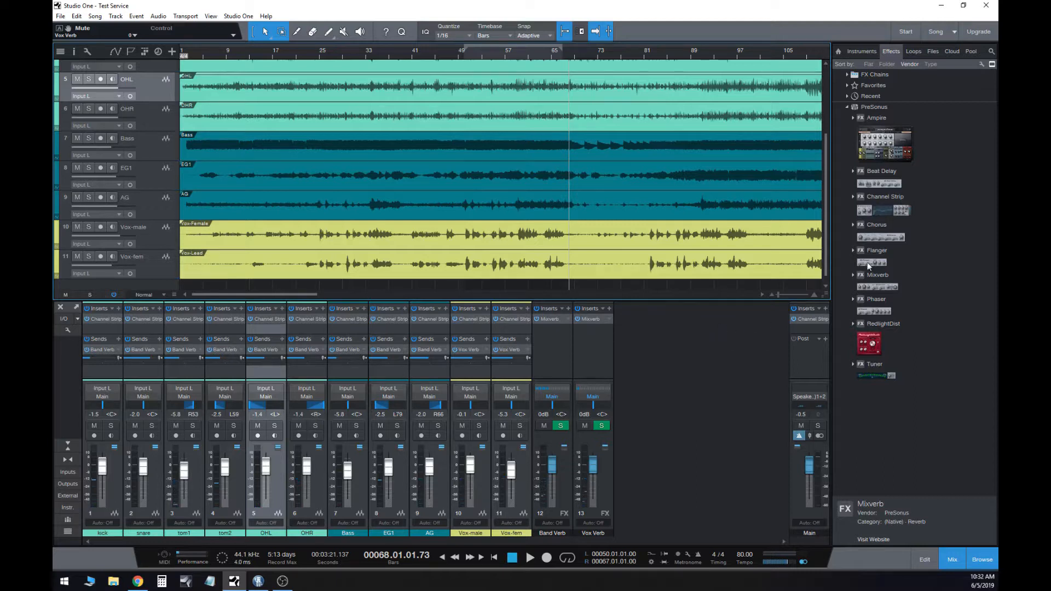
- Insert a Channel Strip after Mixverb on the Vox Verb channel and move its window down over the mixer
left_click_drag(877, 212, 594, 346)
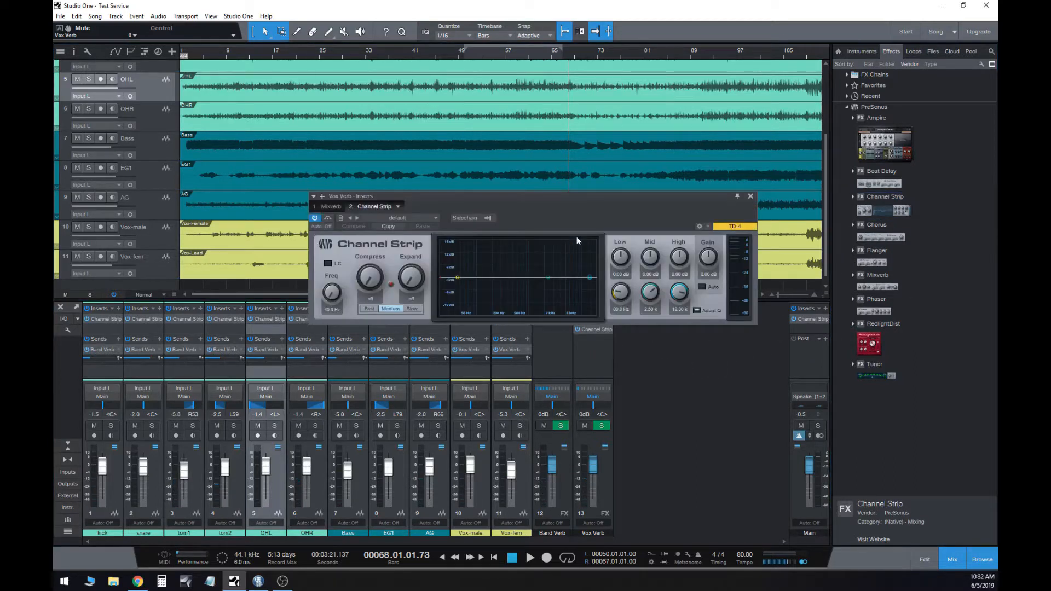
left_click_drag(565, 221, 556, 308)
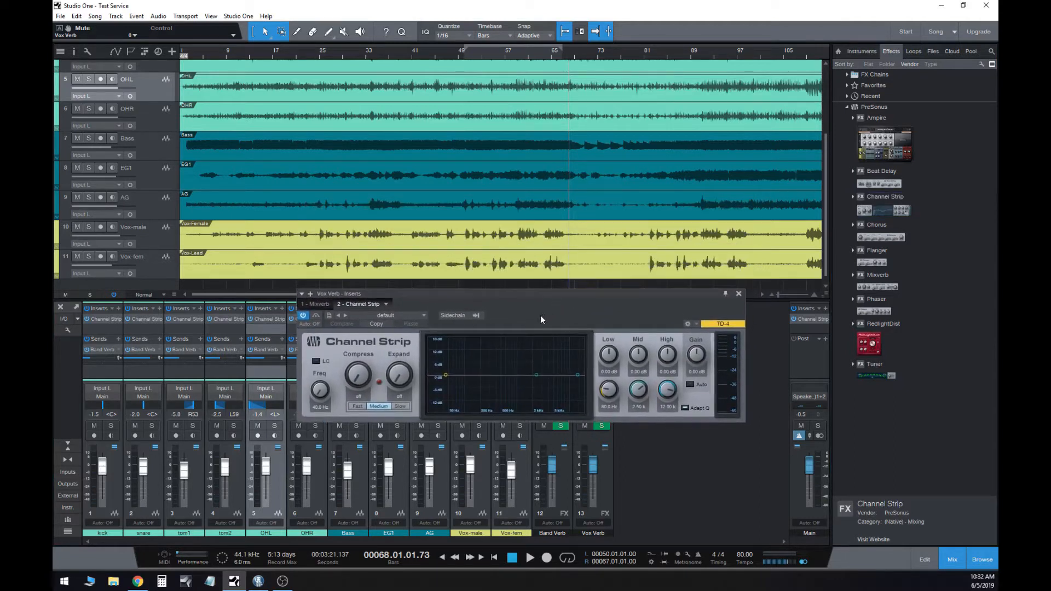
- Cut the Channel Strip's Low band by about 11 dB at 120 Hz and reduce the High band at 12.54 kHz
left_click_drag(444, 375, 447, 403)
mouse_move(578, 375)
left_mouse_down()
mouse_move(578, 399)
mouse_move(607, 394)
mouse_move(609, 383)
left_mouse_up()
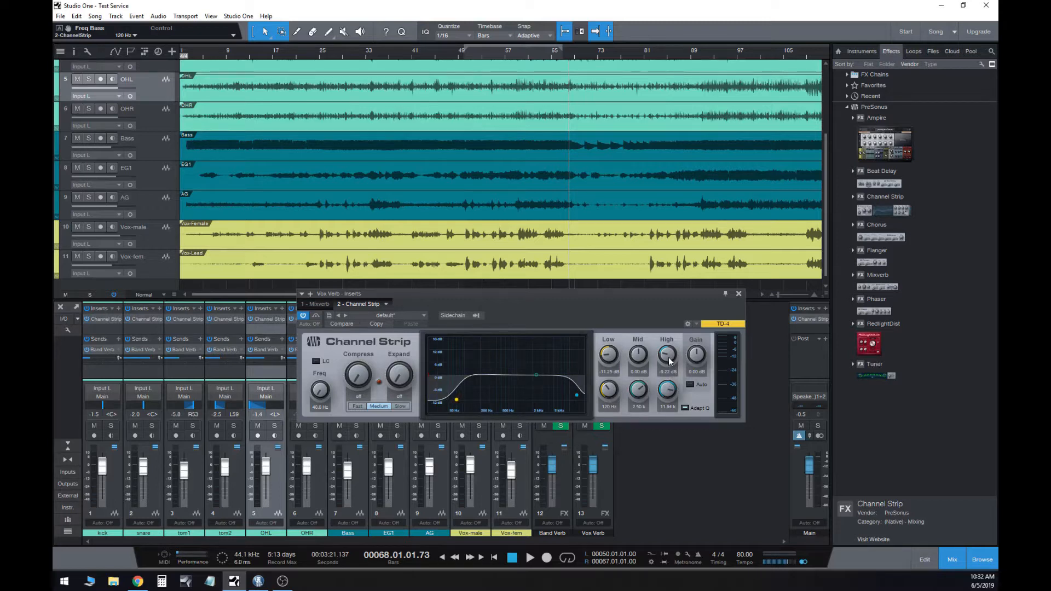
left_click_drag(668, 393, 672, 403)
- Play the song from bar 57 and bypass, then re-enable, the Vox Verb Channel Strip to compare its effect
left_click(505, 53)
key("space")
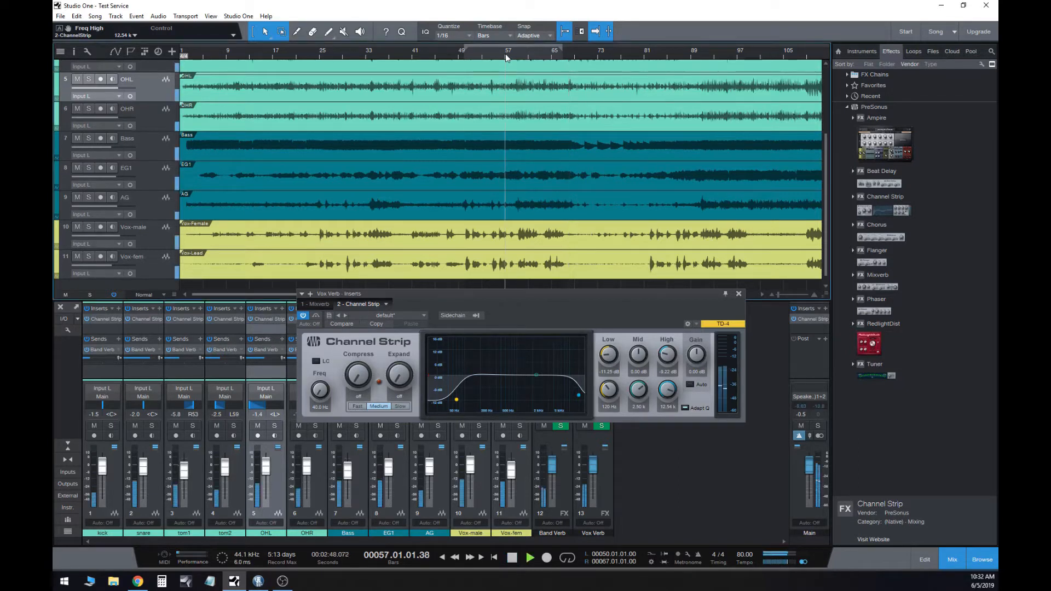
left_click(315, 316)
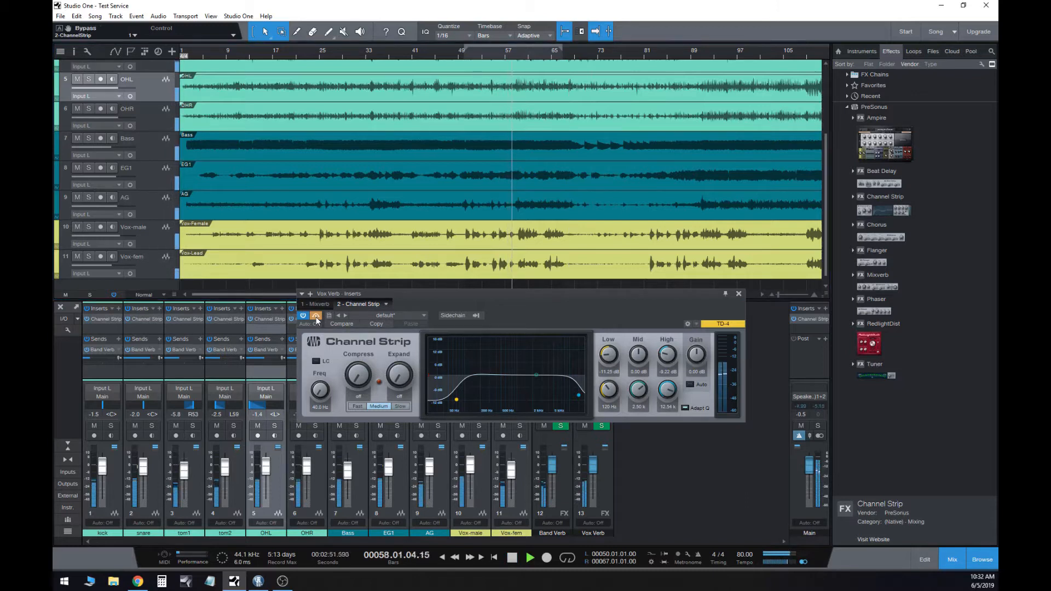
left_click(316, 318)
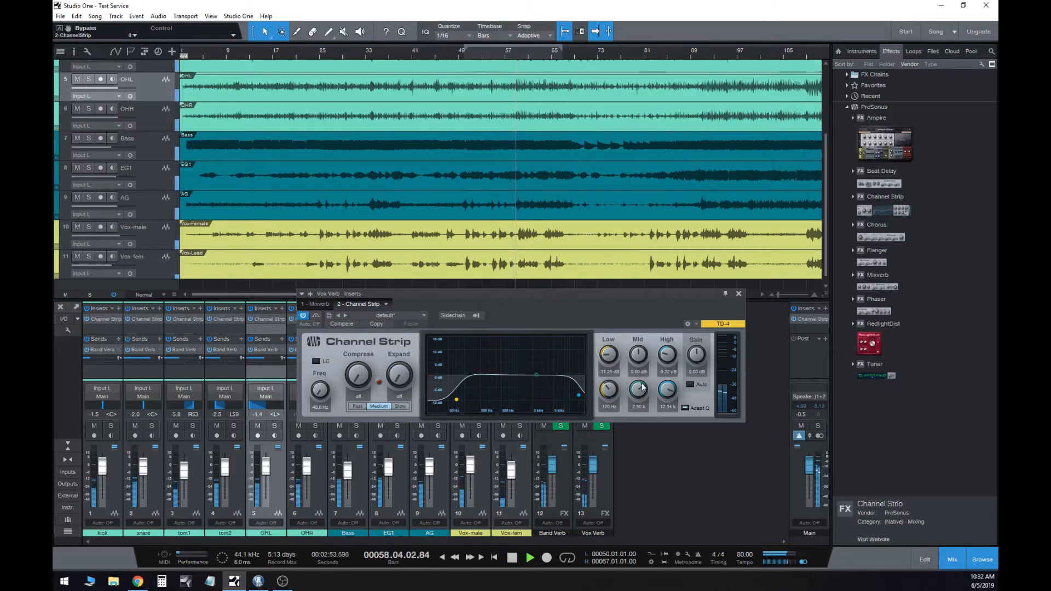
- Lower the Vox Verb Channel Strip's High frequency to 10.61 kHz, stop playback and close the plug-in window
left_click_drag(668, 389, 671, 400)
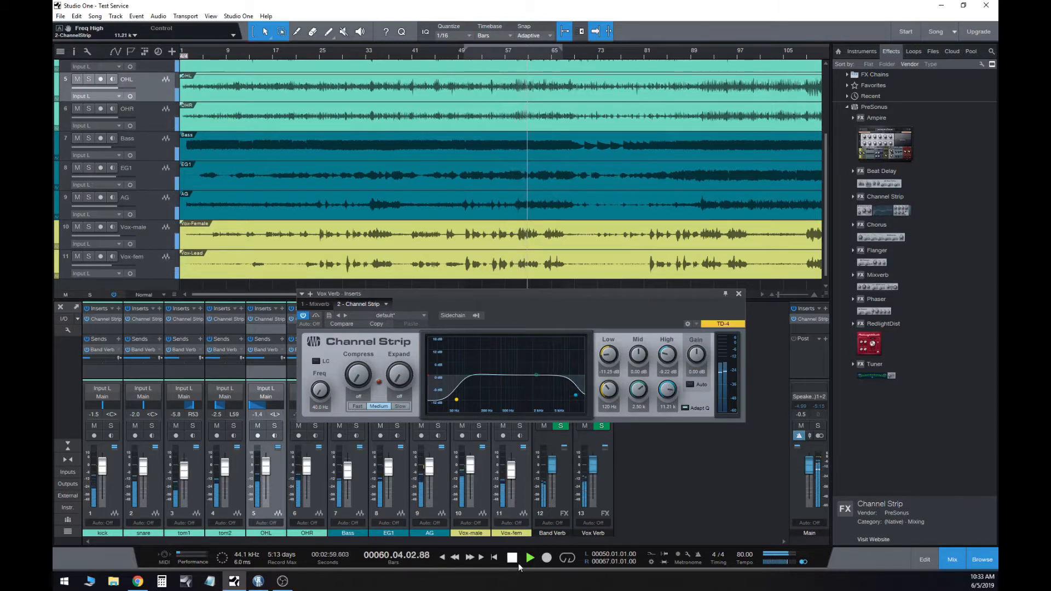
left_click_drag(668, 390, 668, 395)
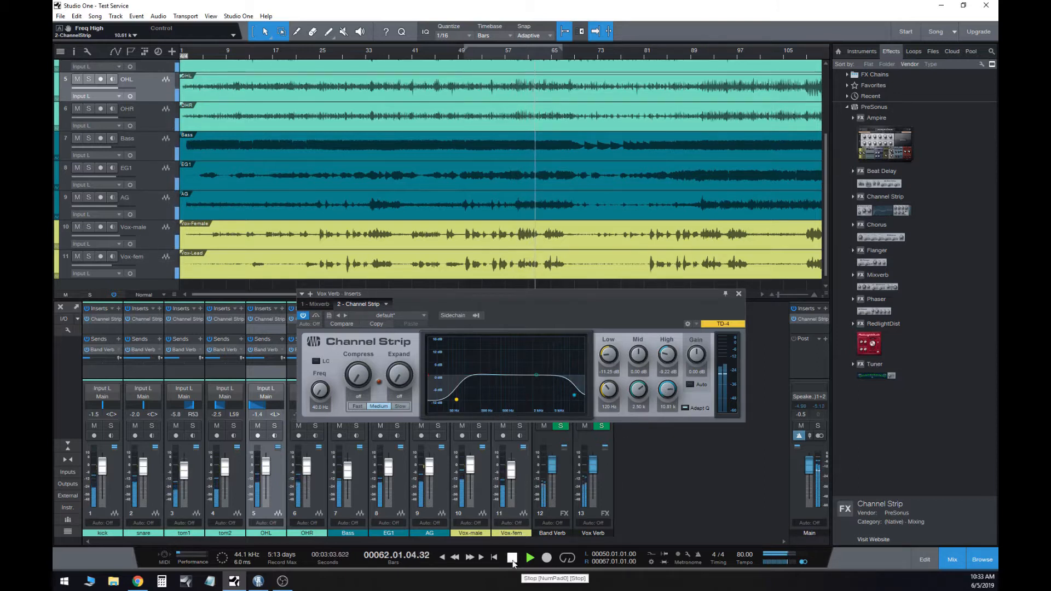
left_click(513, 562)
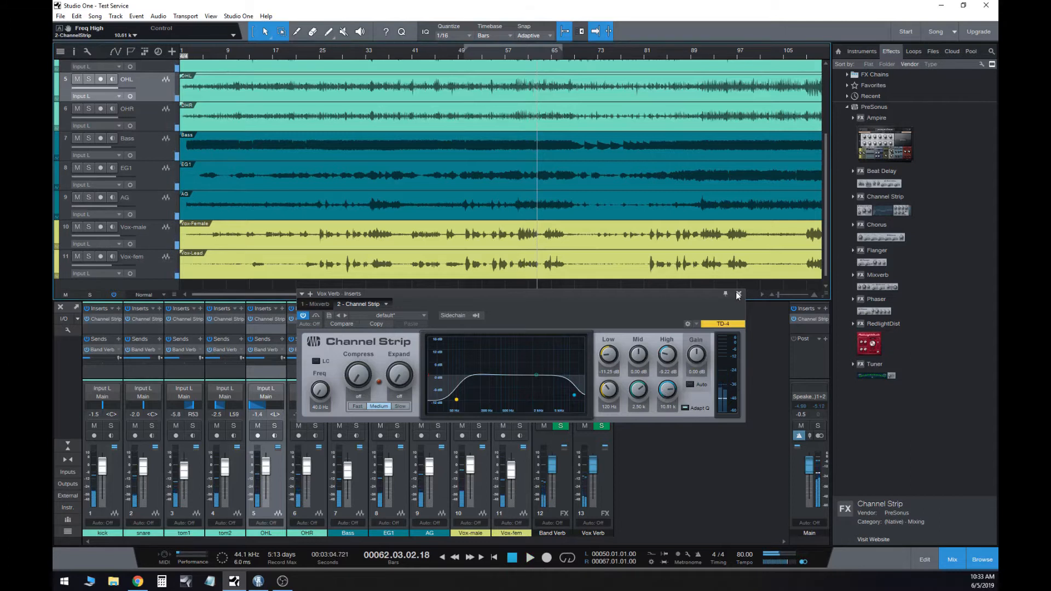
left_click(737, 295)
- Copy the Vox Verb Channel Strip with its settings to the Band Verb channel and close its window
left_click_drag(594, 330, 559, 344)
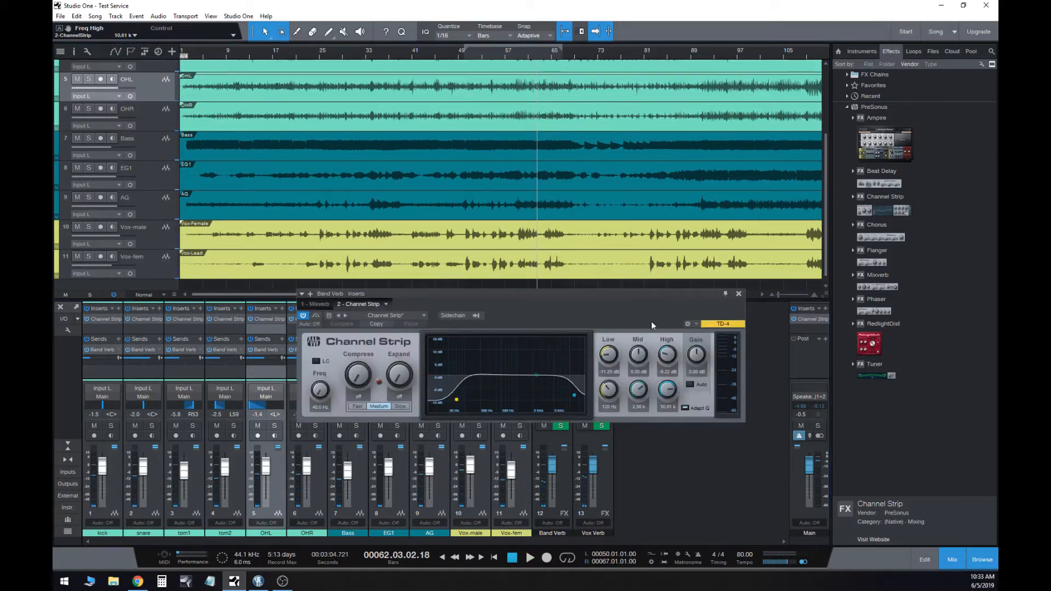
left_click(738, 295)
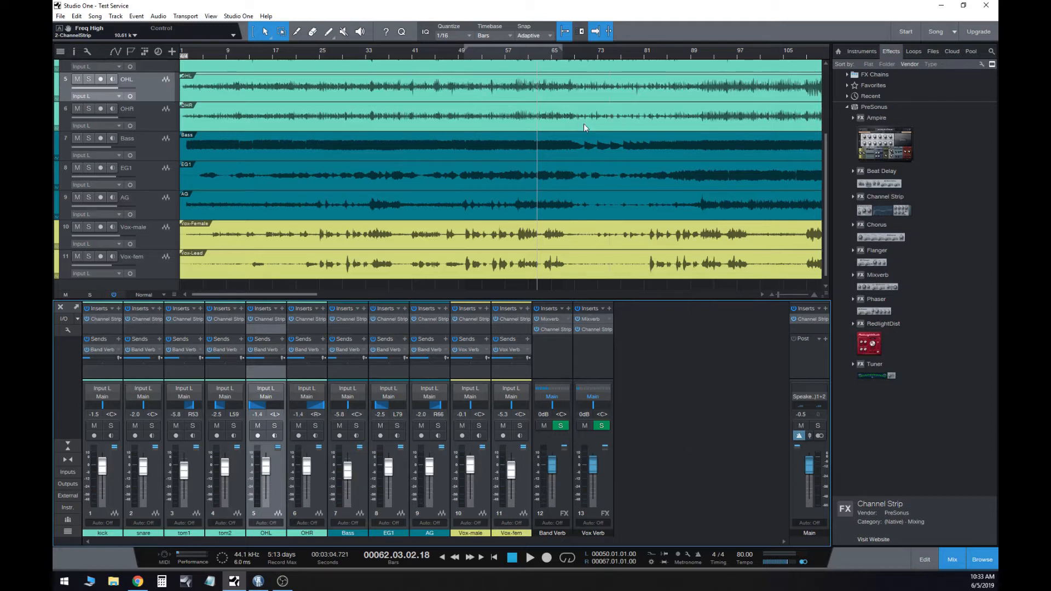
- Play the full mix from just before bar 49 to check the filtered reverbs, and stop playback
left_click(456, 51)
left_click(527, 556)
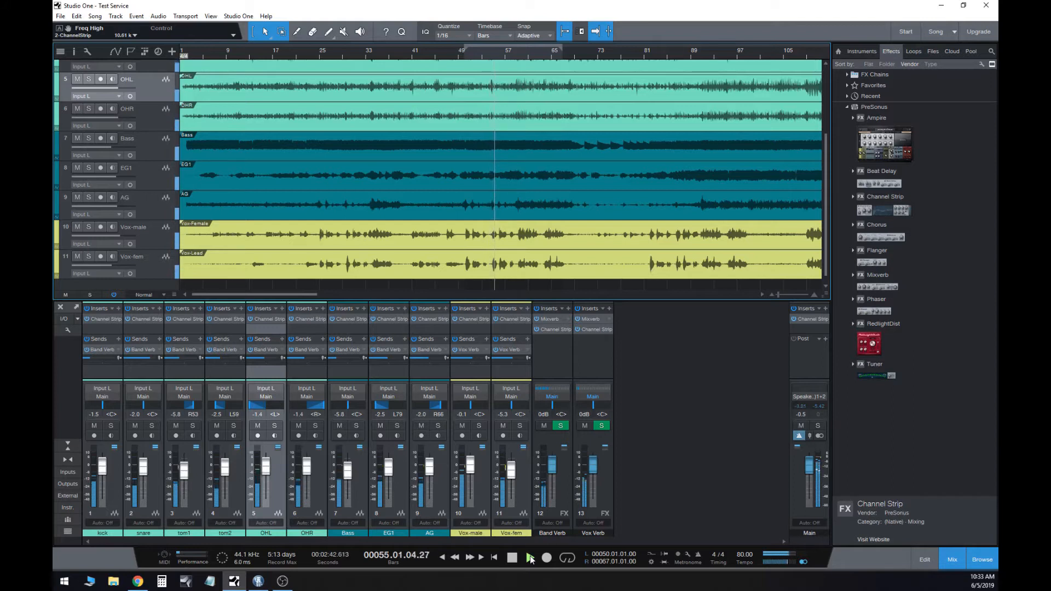
left_click(515, 558)
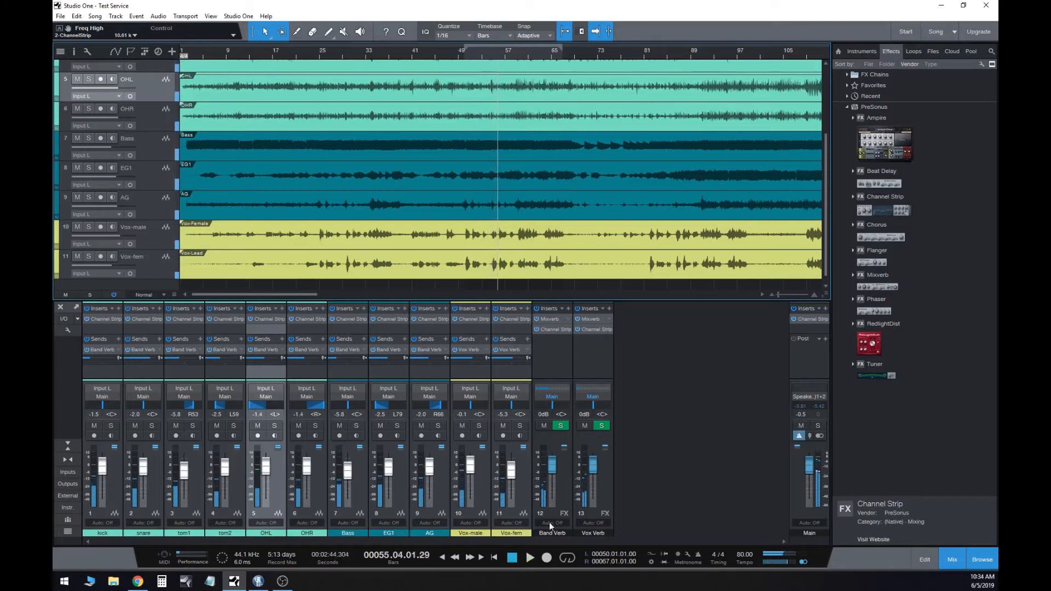